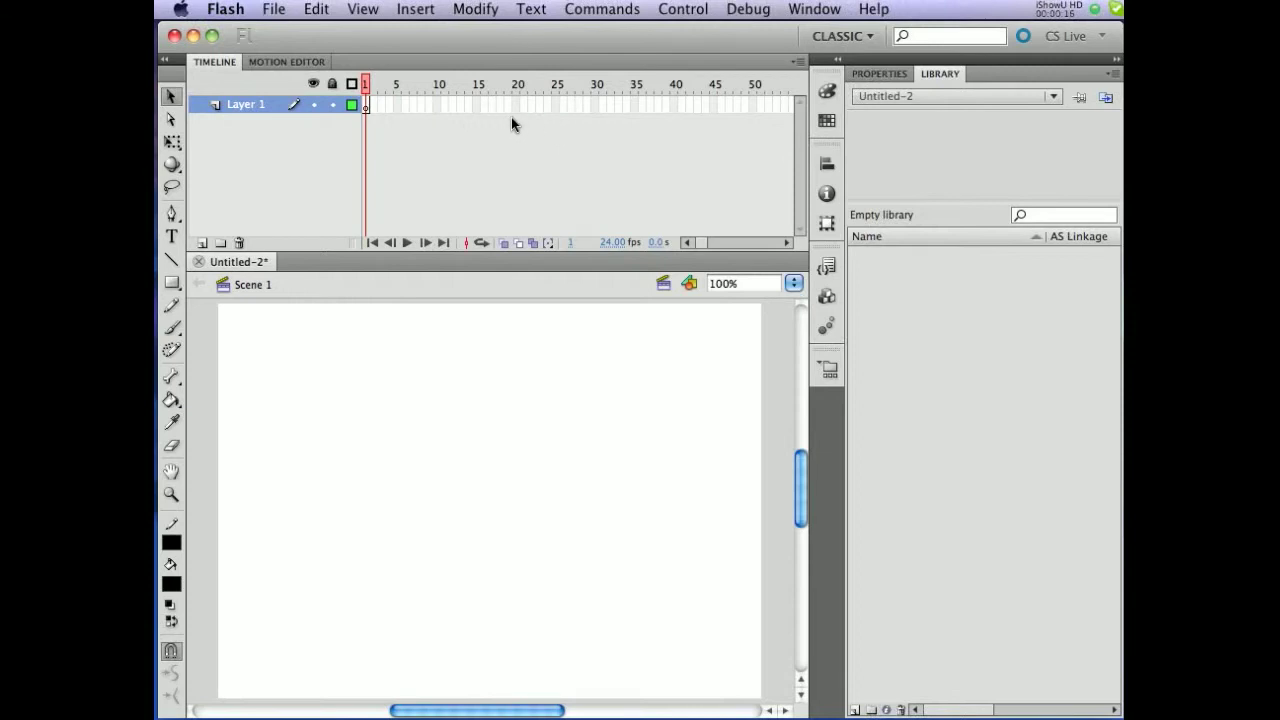
Set the document's frame rate to 12 fps.
left_click(468, 12)
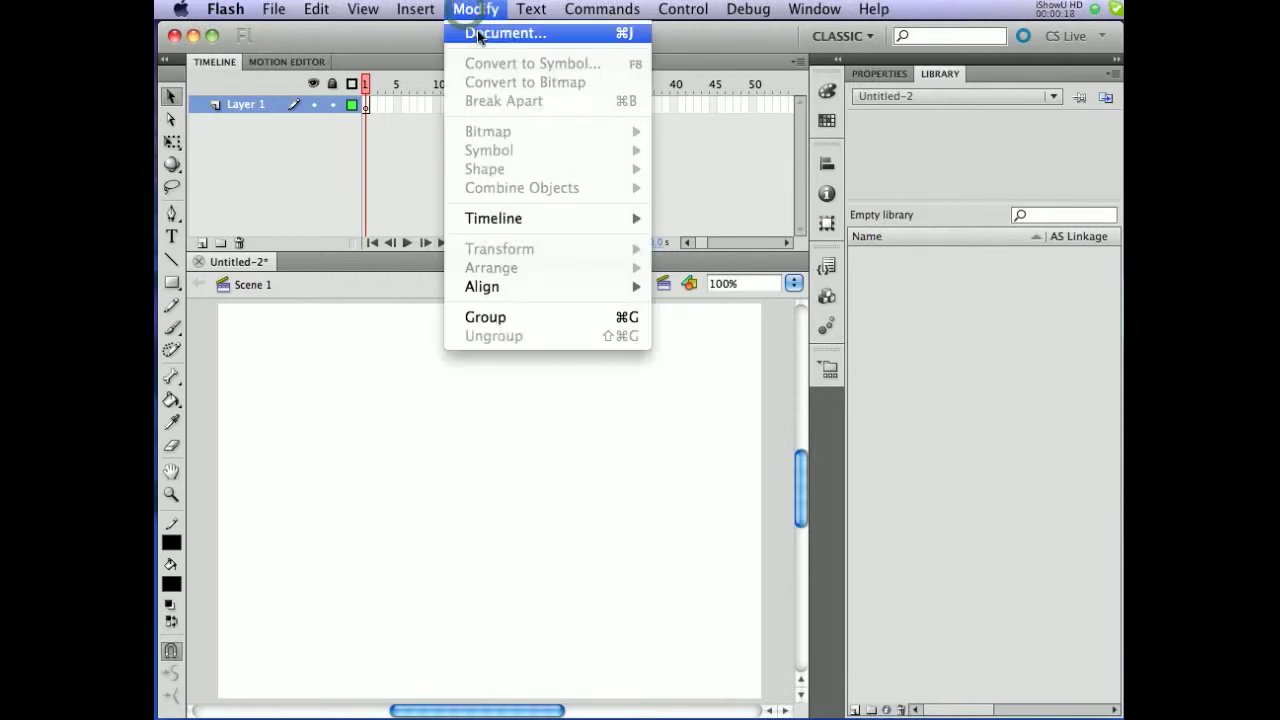
left_click(485, 46)
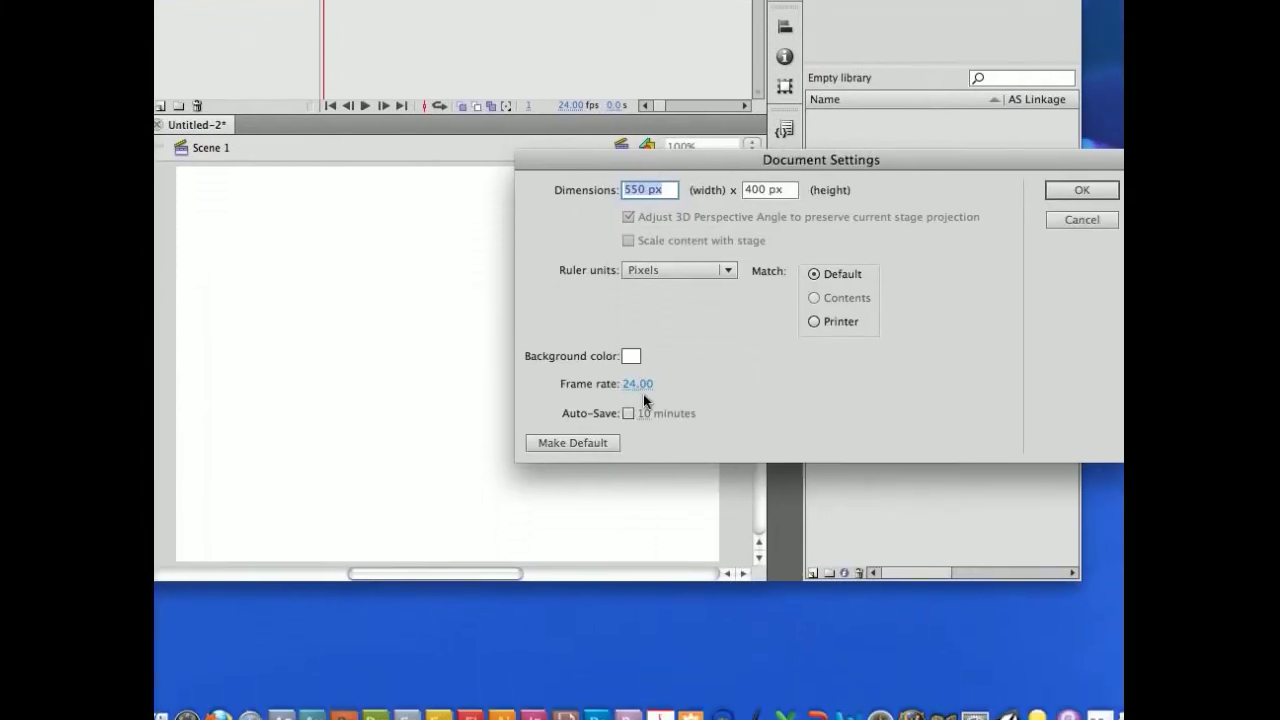
left_click(640, 384)
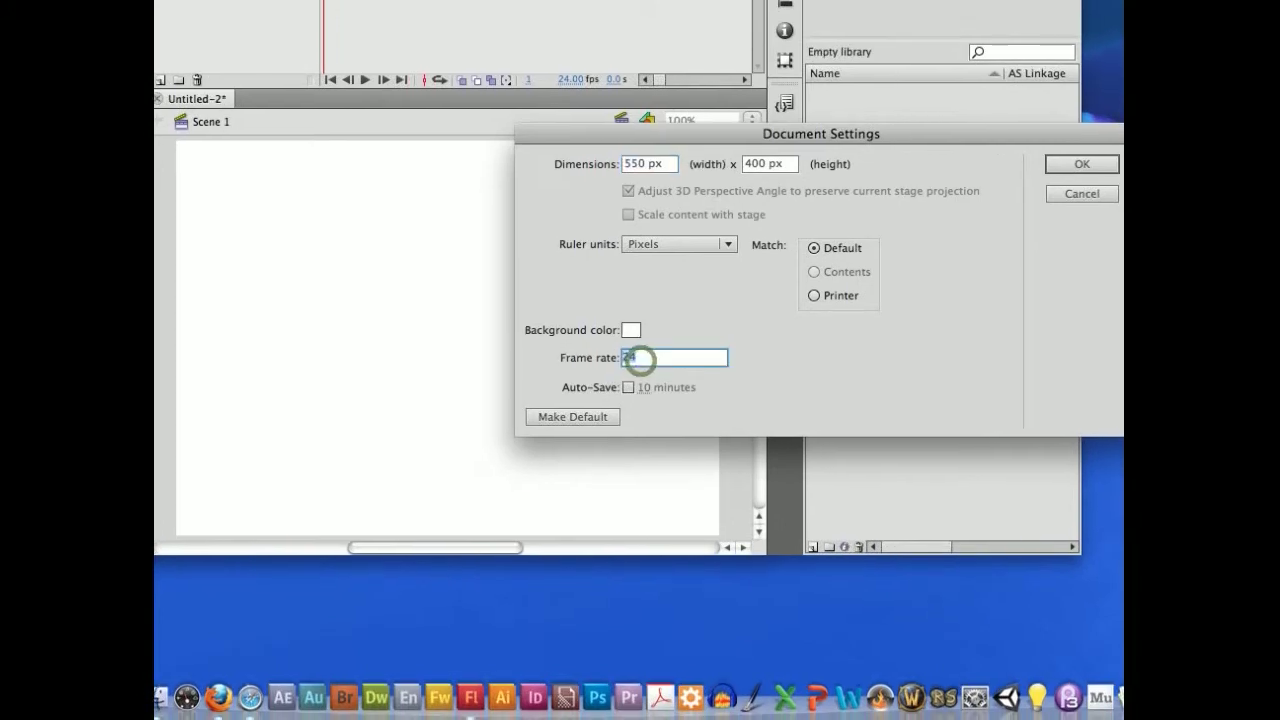
type("12")
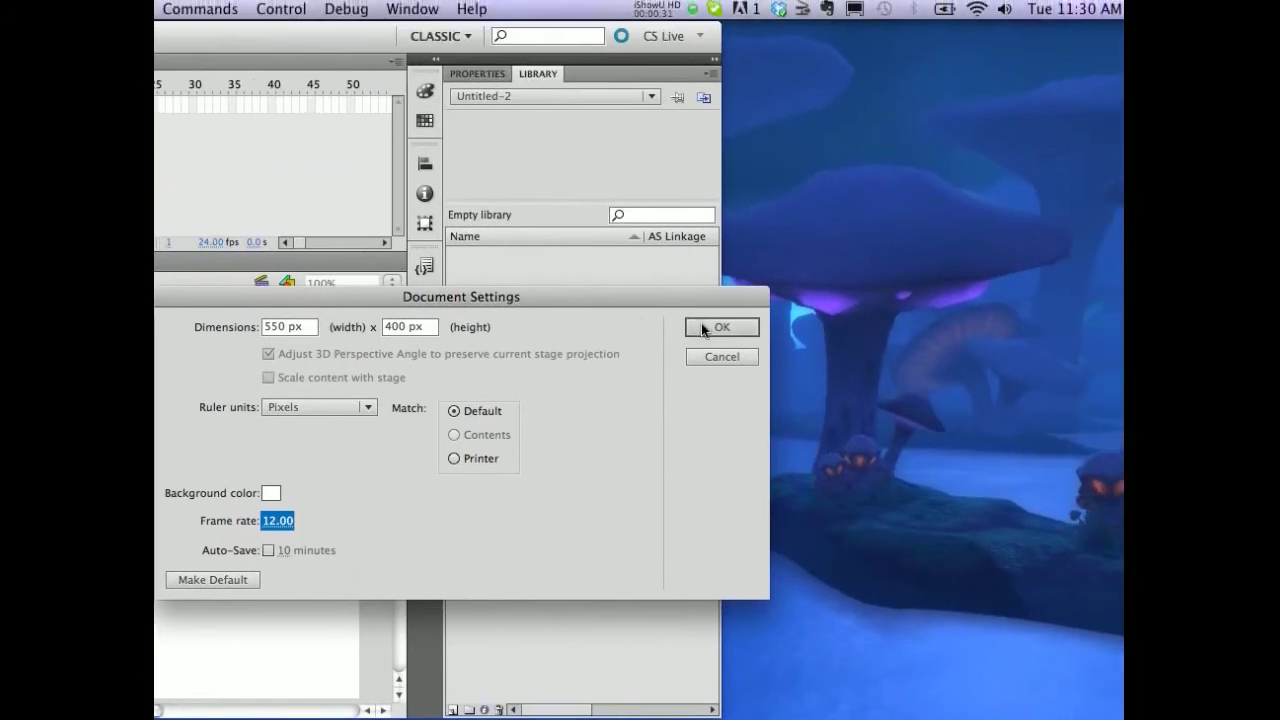
left_click(703, 328)
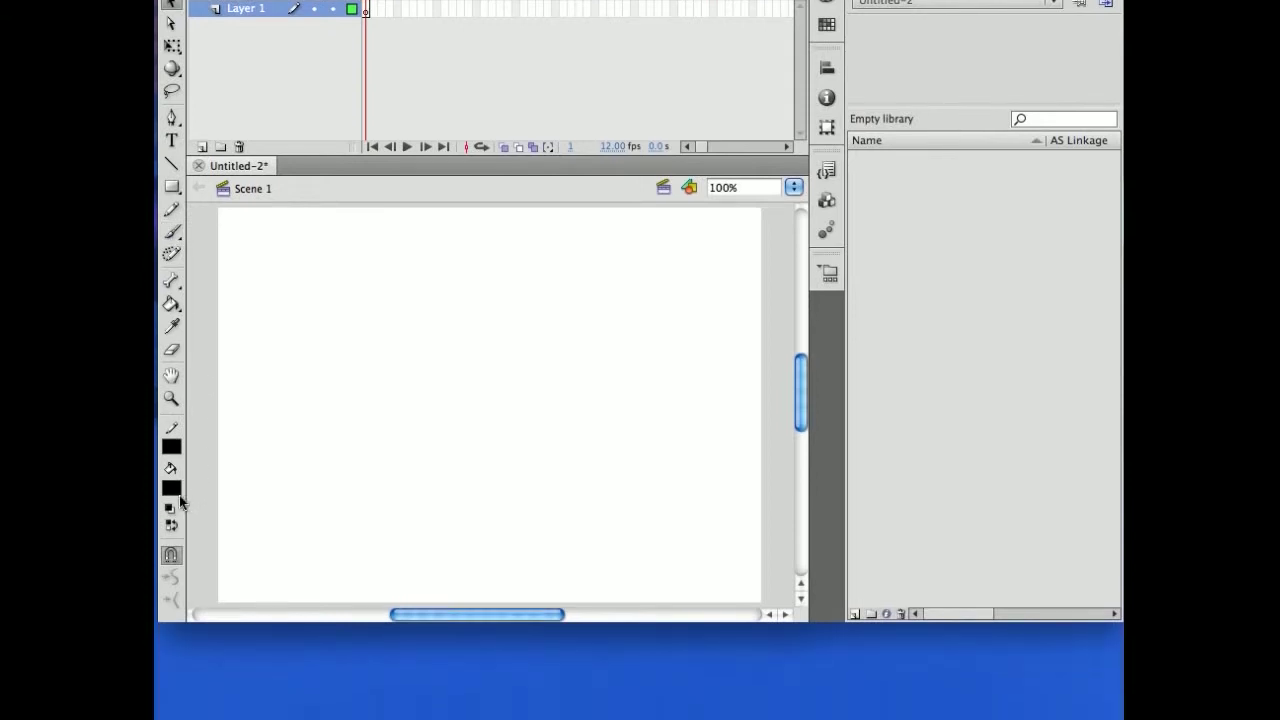
Set up the Brush tool with a medium blue fill colour and a larger brush size.
left_click(174, 587)
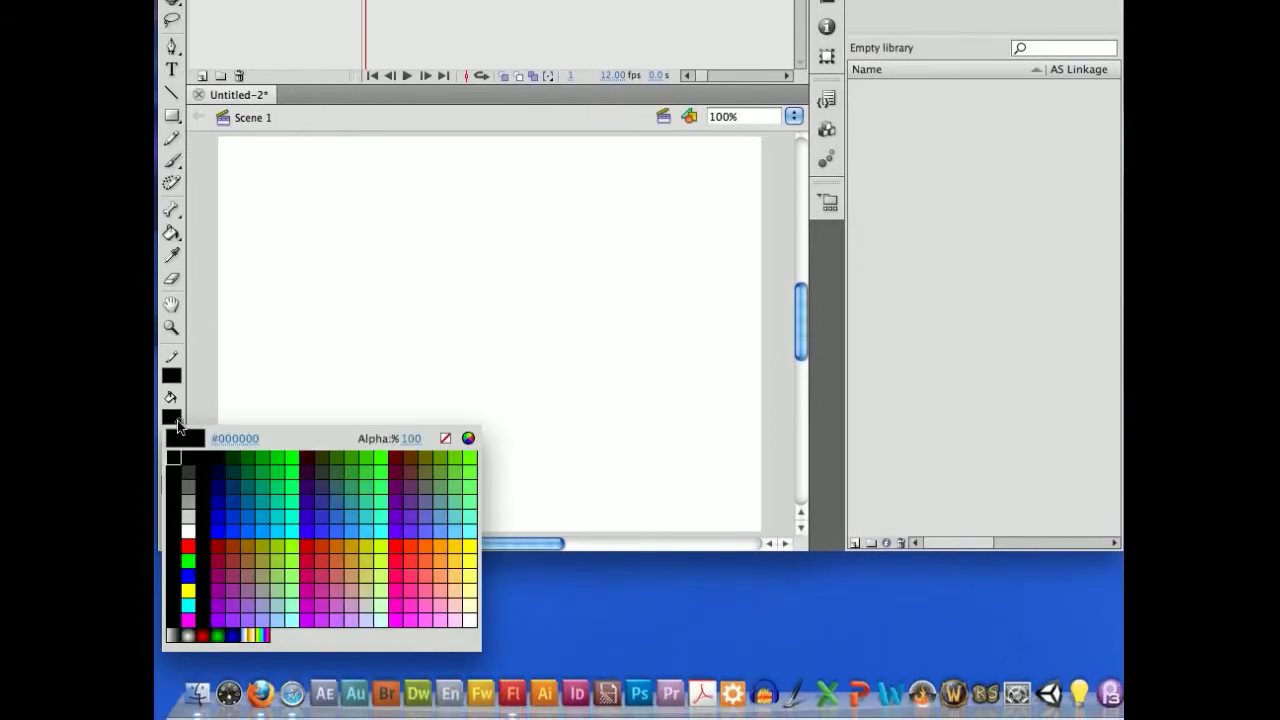
left_click(271, 507)
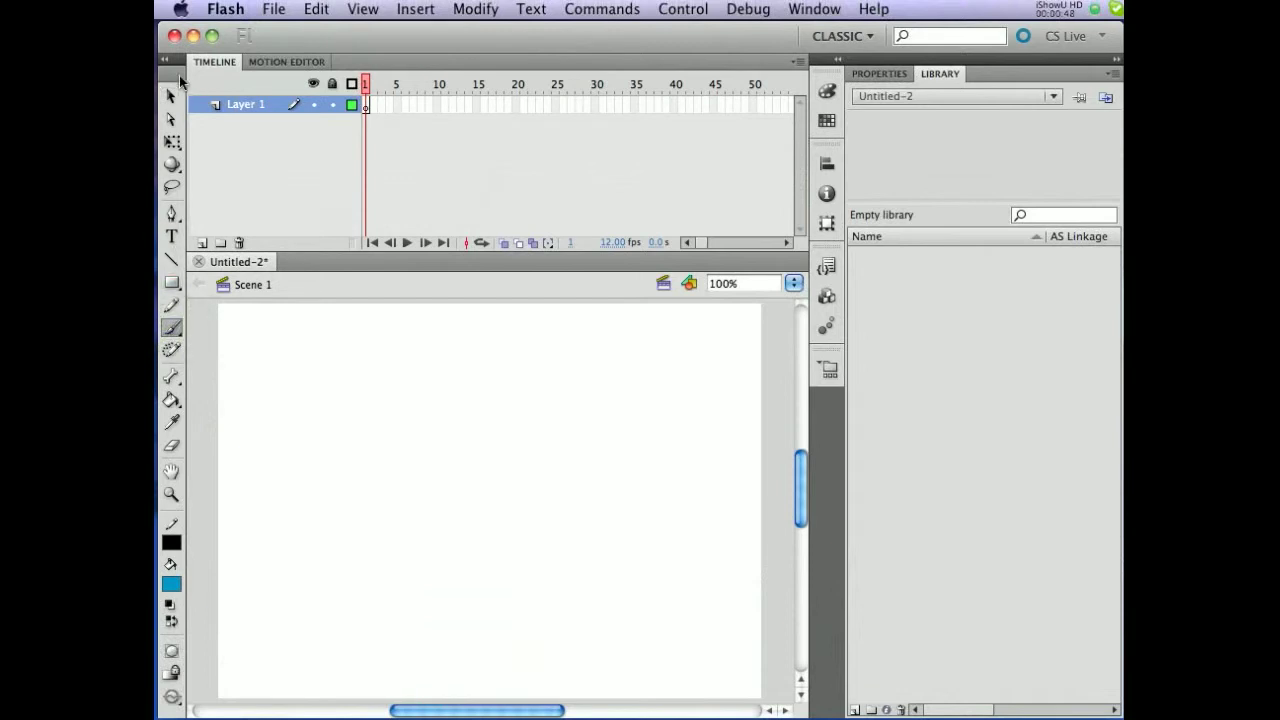
left_click_drag(197, 82, 214, 83)
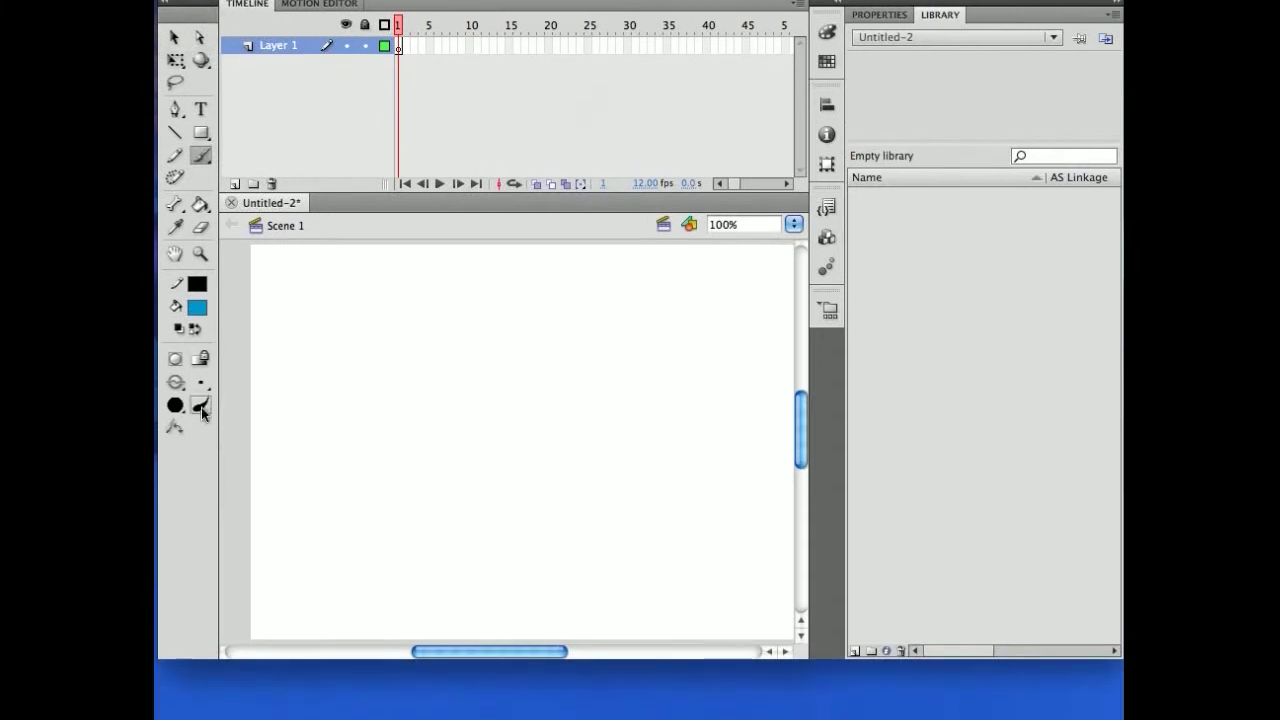
left_click(199, 368)
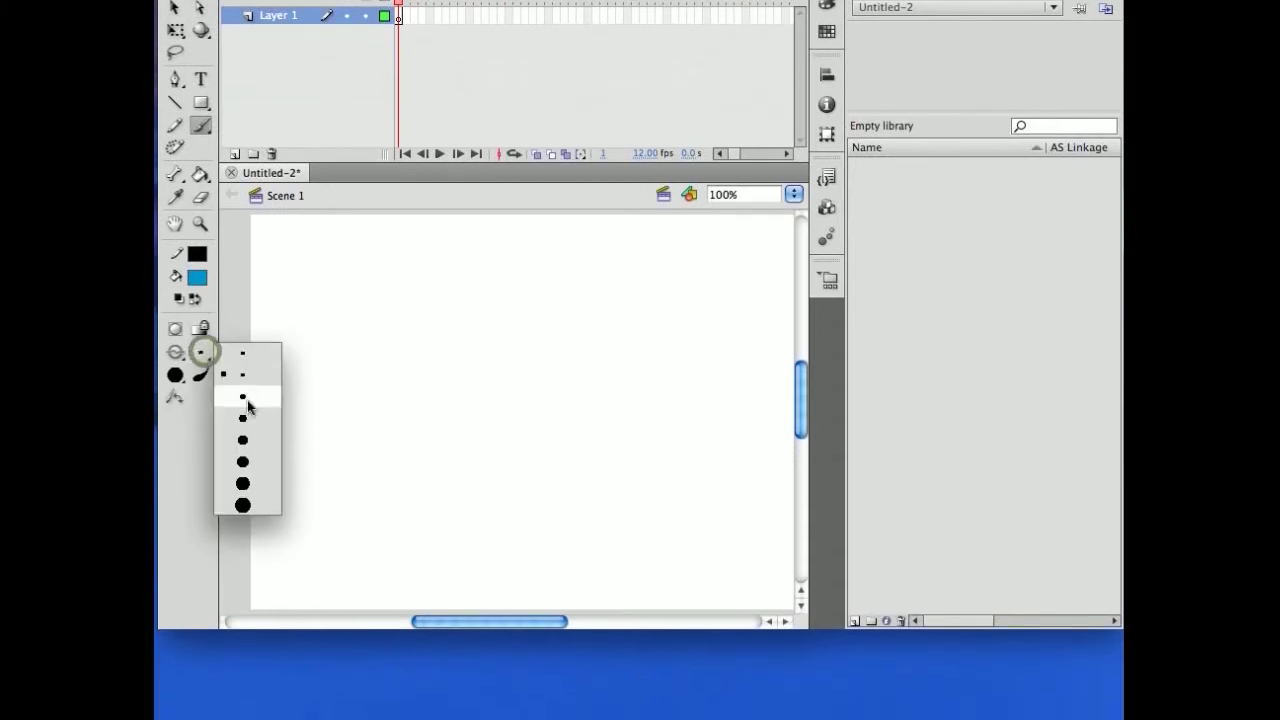
left_click(246, 466)
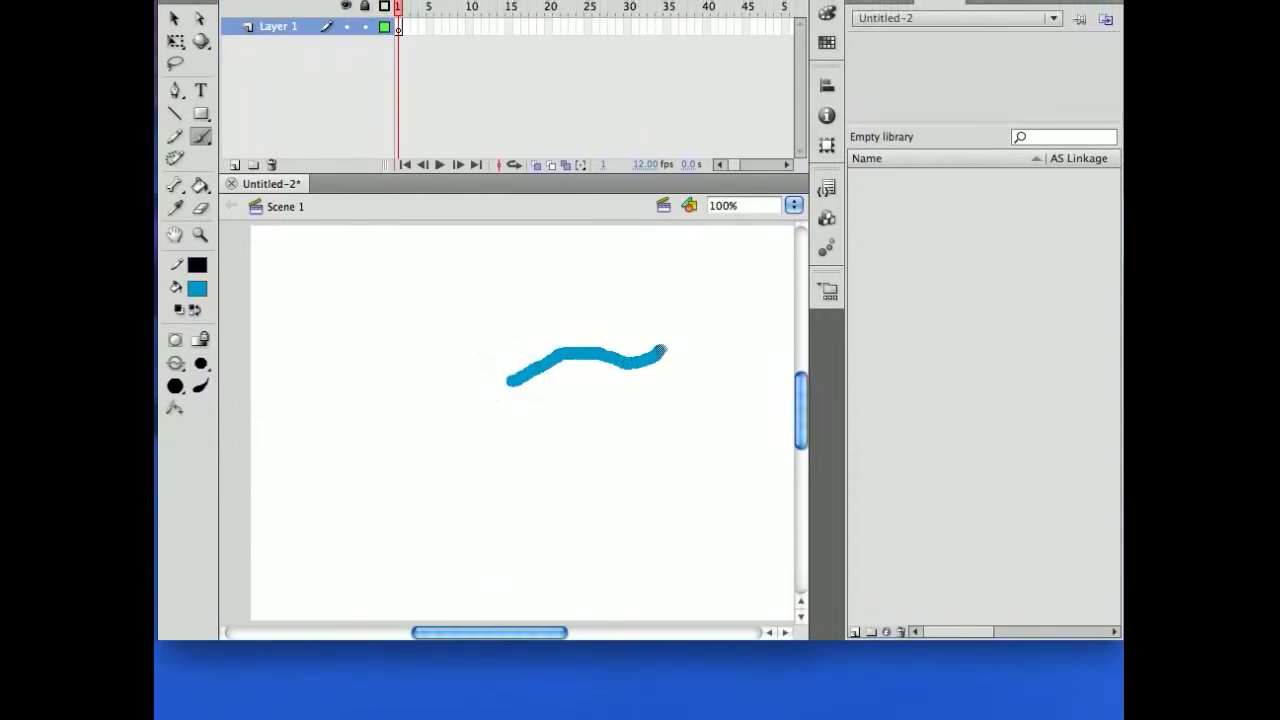
Paint the outline of a fish facing left with a forked tail and fill its body with the same blue.
mouse_move(660, 350)
left_mouse_down()
mouse_move(680, 362)
mouse_move(677, 420)
left_mouse_up()
mouse_move(642, 380)
left_mouse_down()
mouse_move(590, 362)
mouse_move(524, 373)
mouse_move(512, 346)
left_mouse_up()
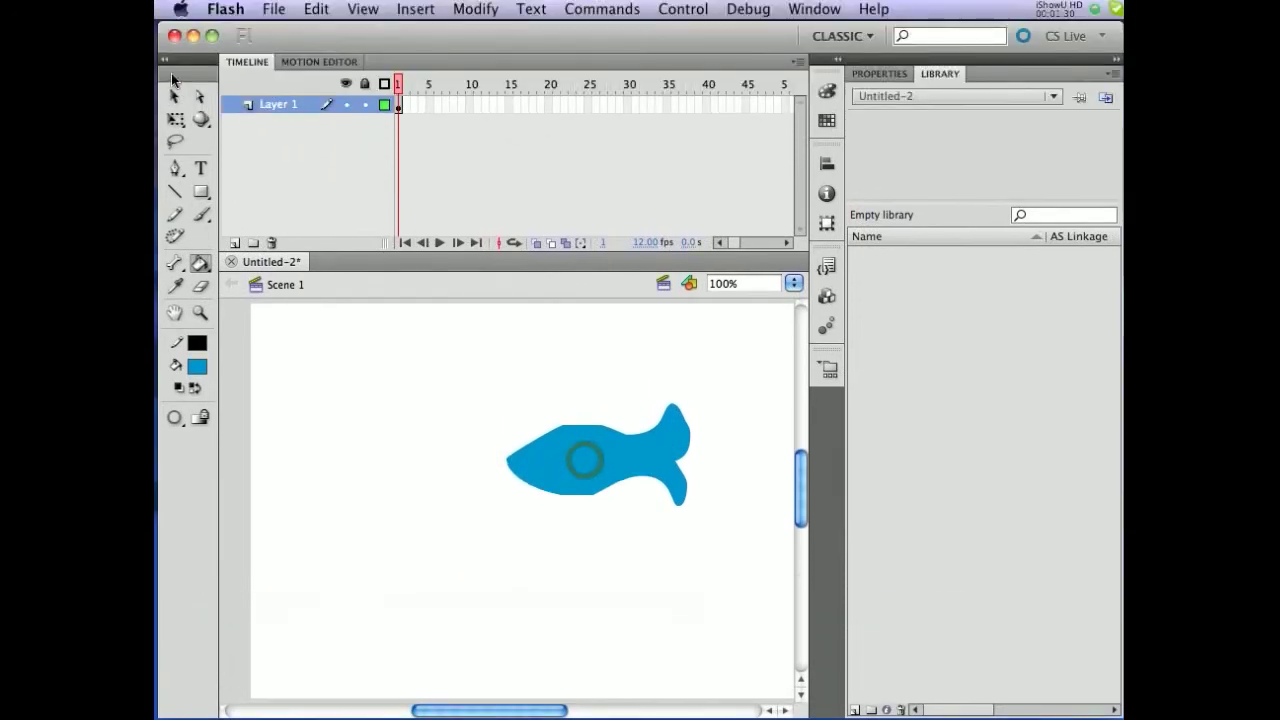
left_click_drag(486, 388, 526, 408)
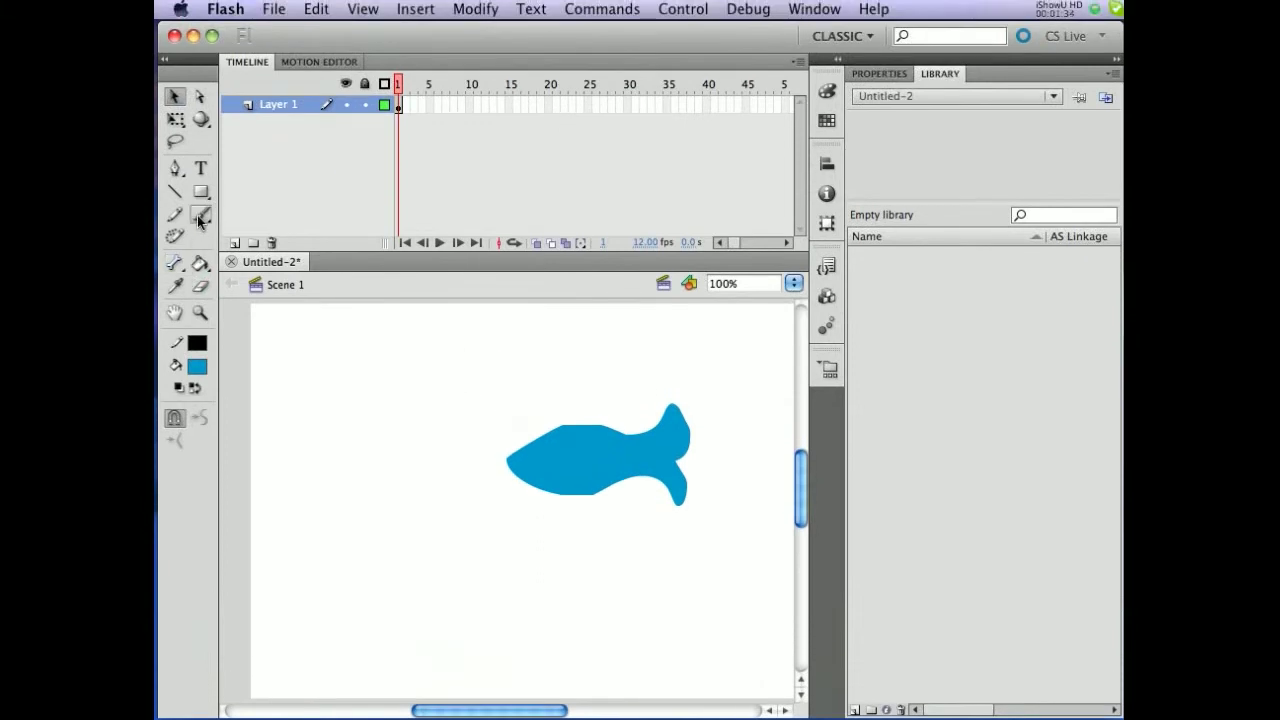
Paint the fish's eye, side fin, upper and lower fins and tail edge in black with the Brush tool.
left_click(197, 366)
left_click(202, 403)
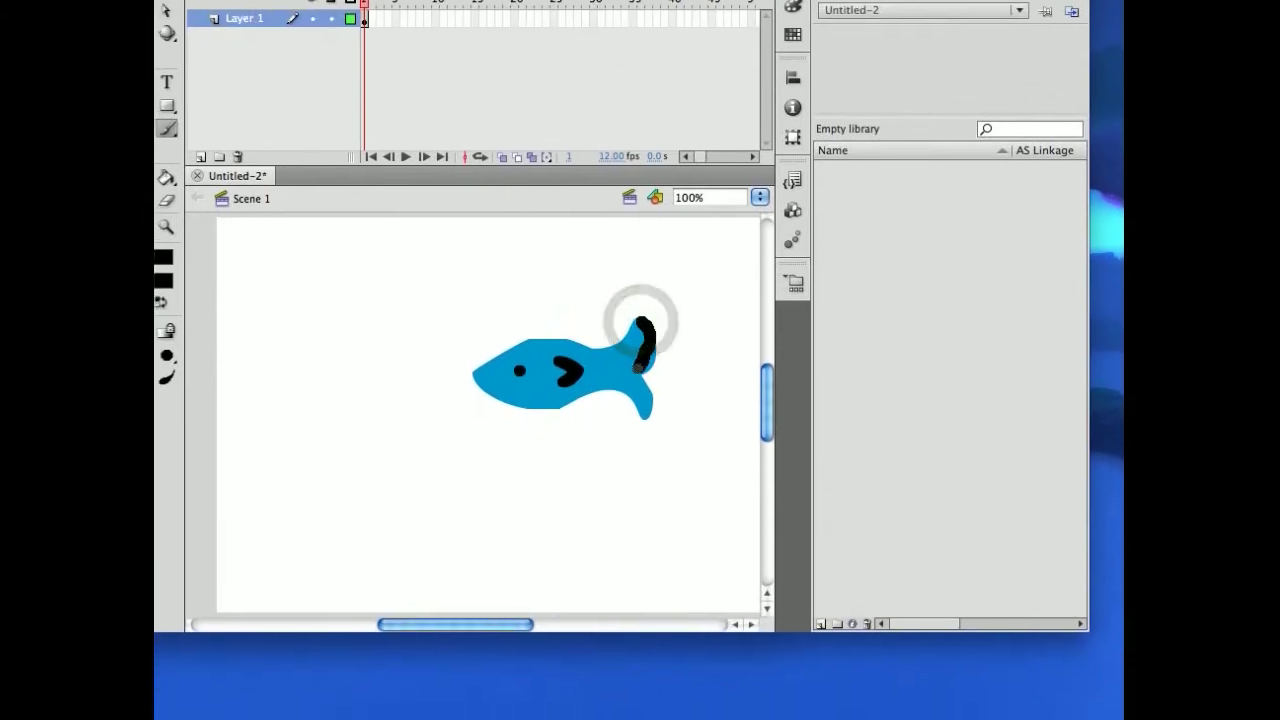
left_click_drag(638, 322, 650, 418)
left_click_drag(641, 342, 638, 366)
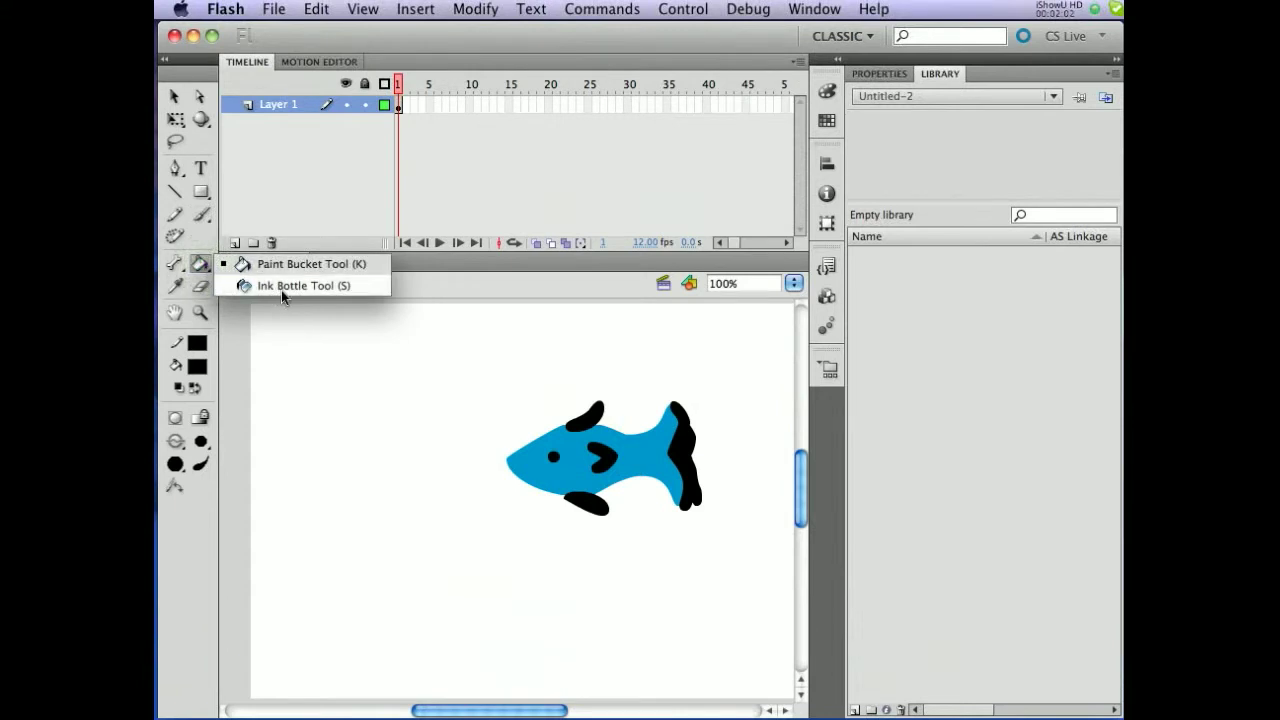
Add a black outline around the fish's blue body with the Ink Bottle tool.
left_click(281, 290)
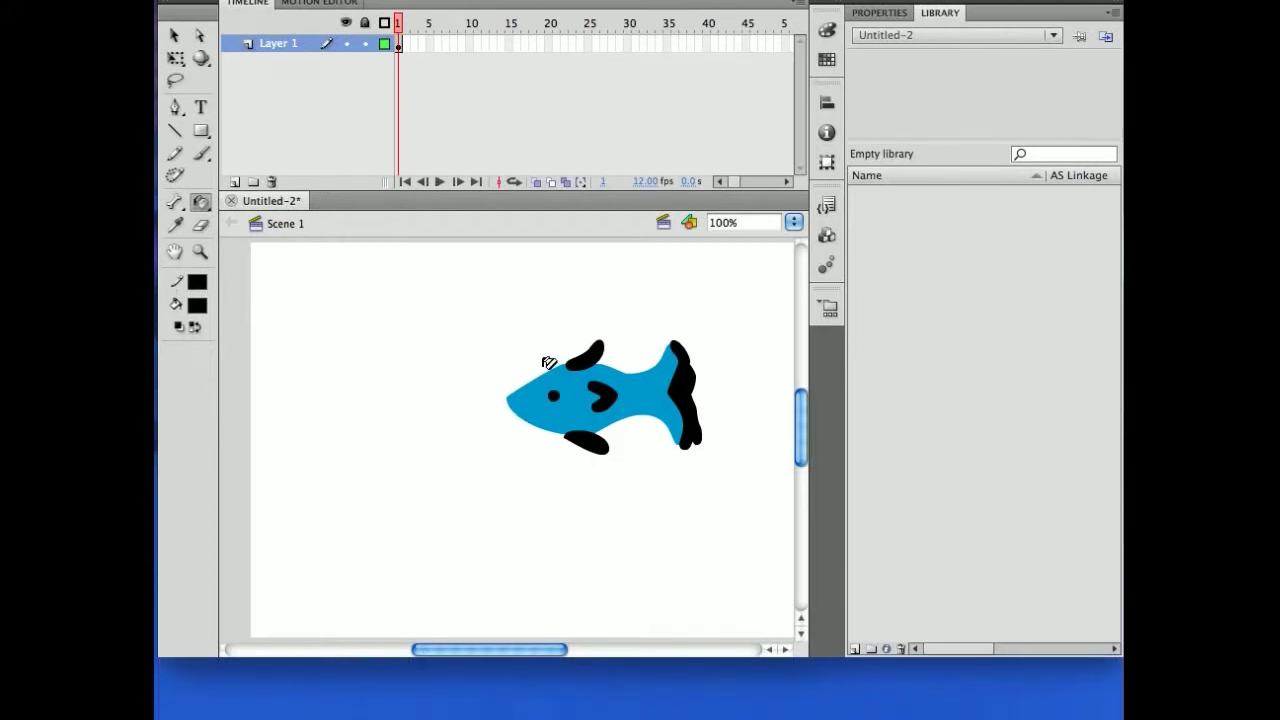
left_click(545, 355)
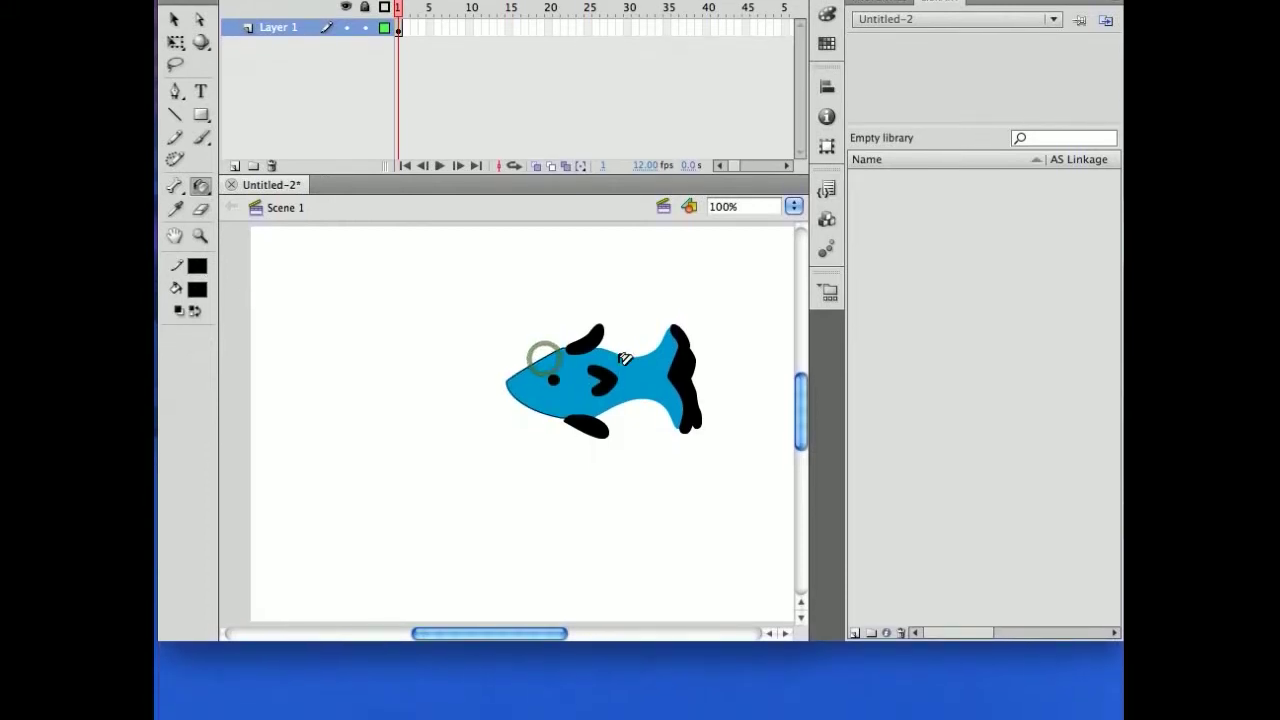
left_click(647, 402)
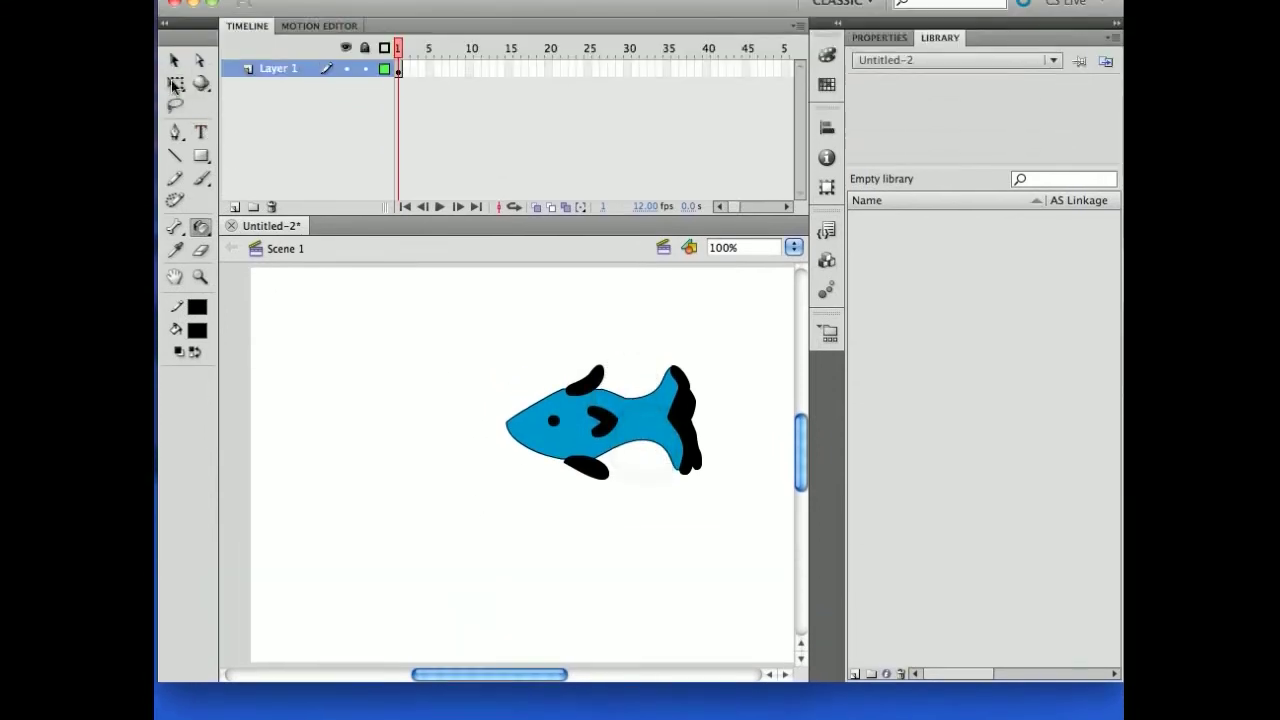
Select the whole fish drawing and convert it to a Graphic symbol named Fish.
left_click(171, 100)
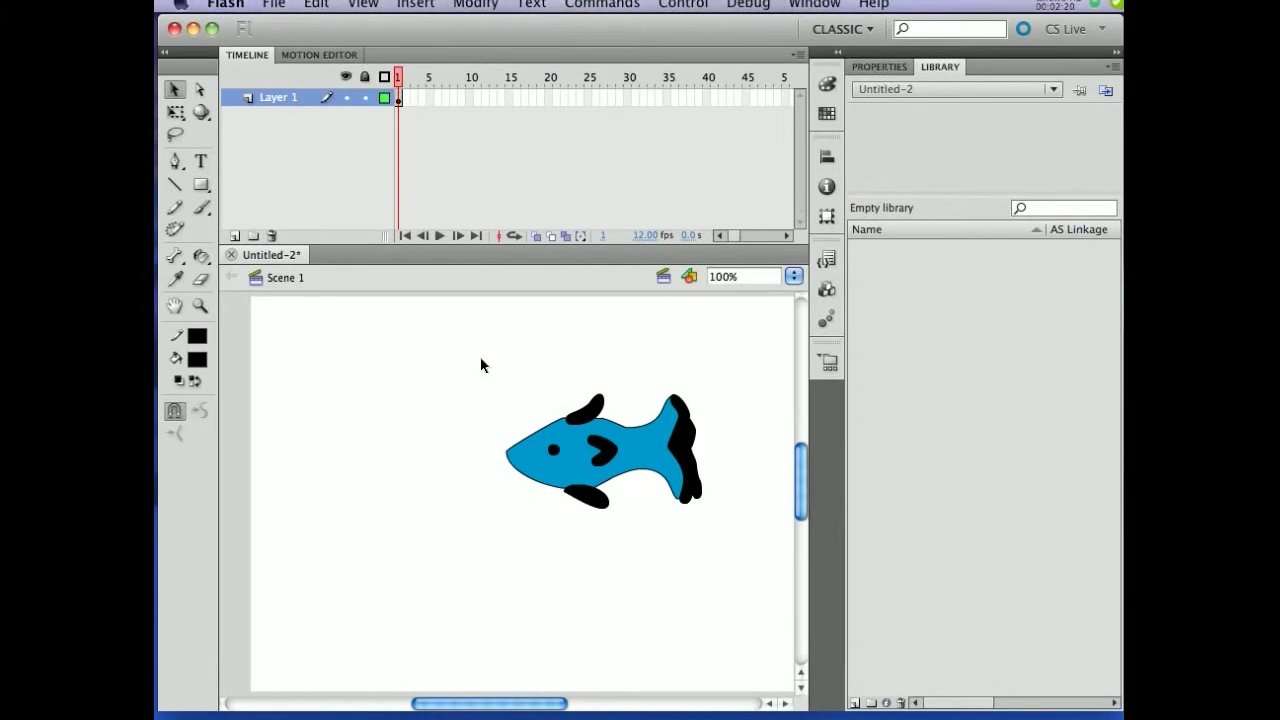
left_click_drag(463, 352, 763, 562)
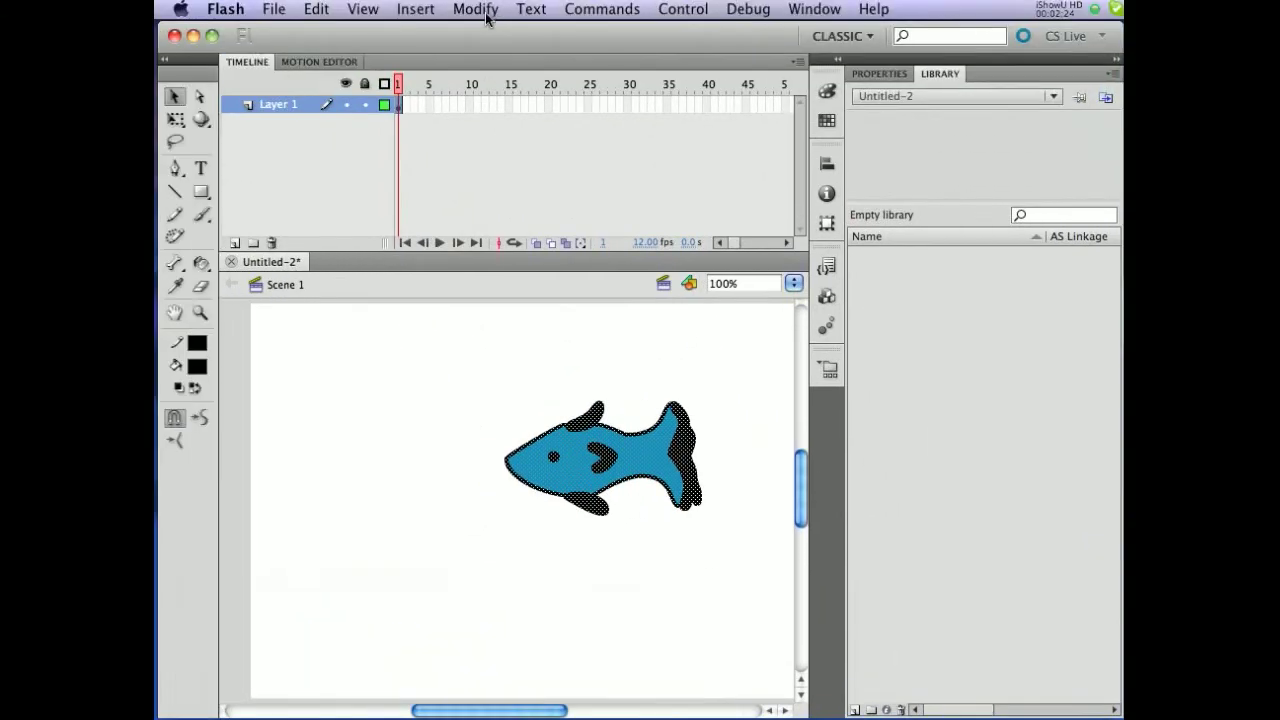
left_click(476, 9)
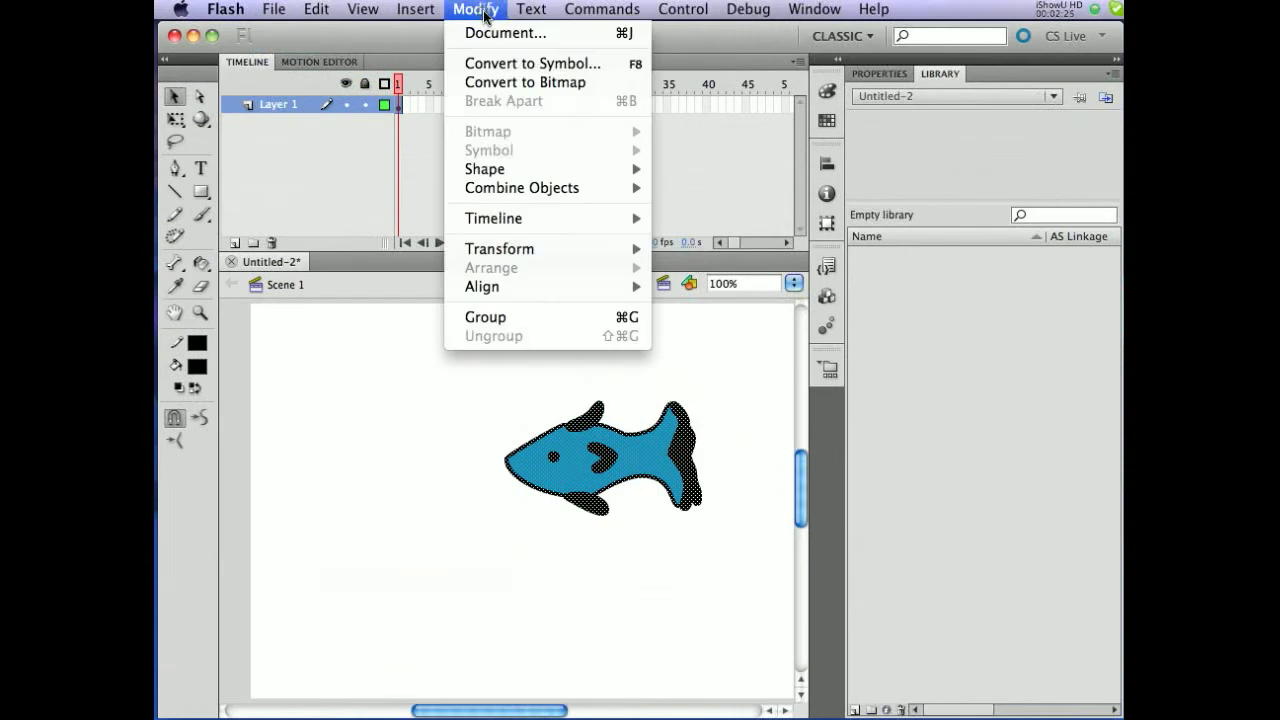
left_click(503, 64)
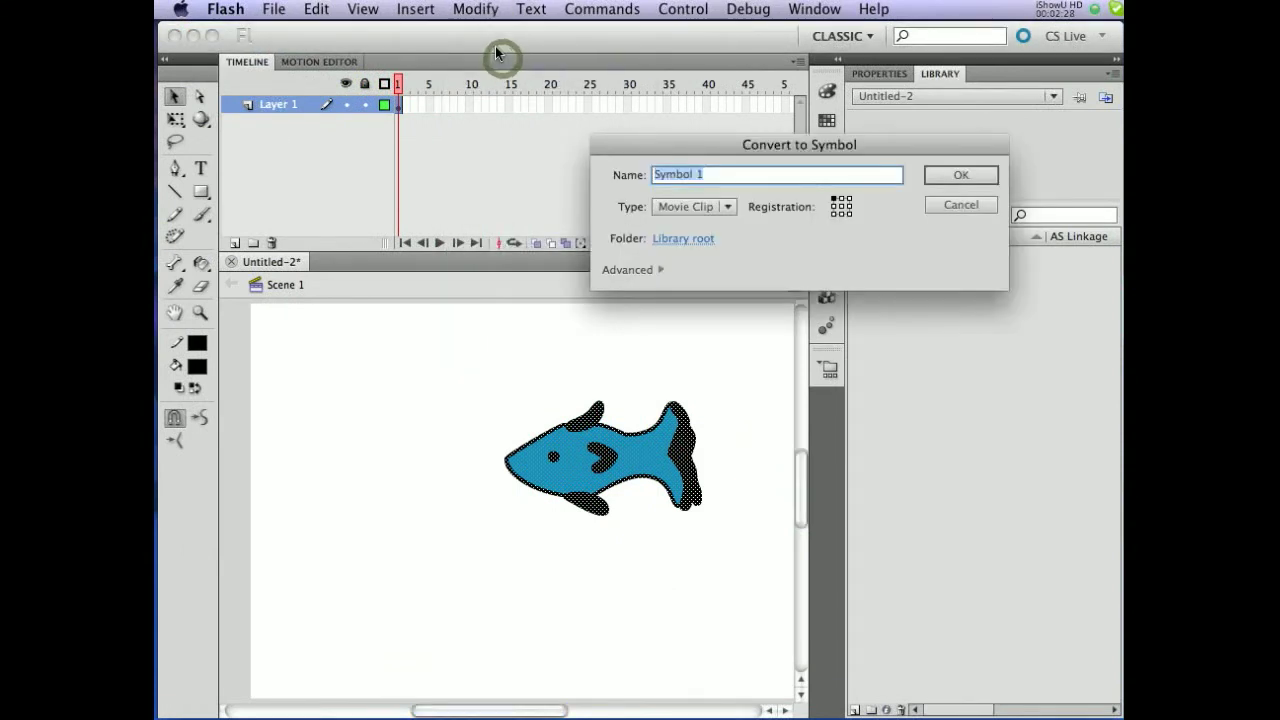
type("Fish")
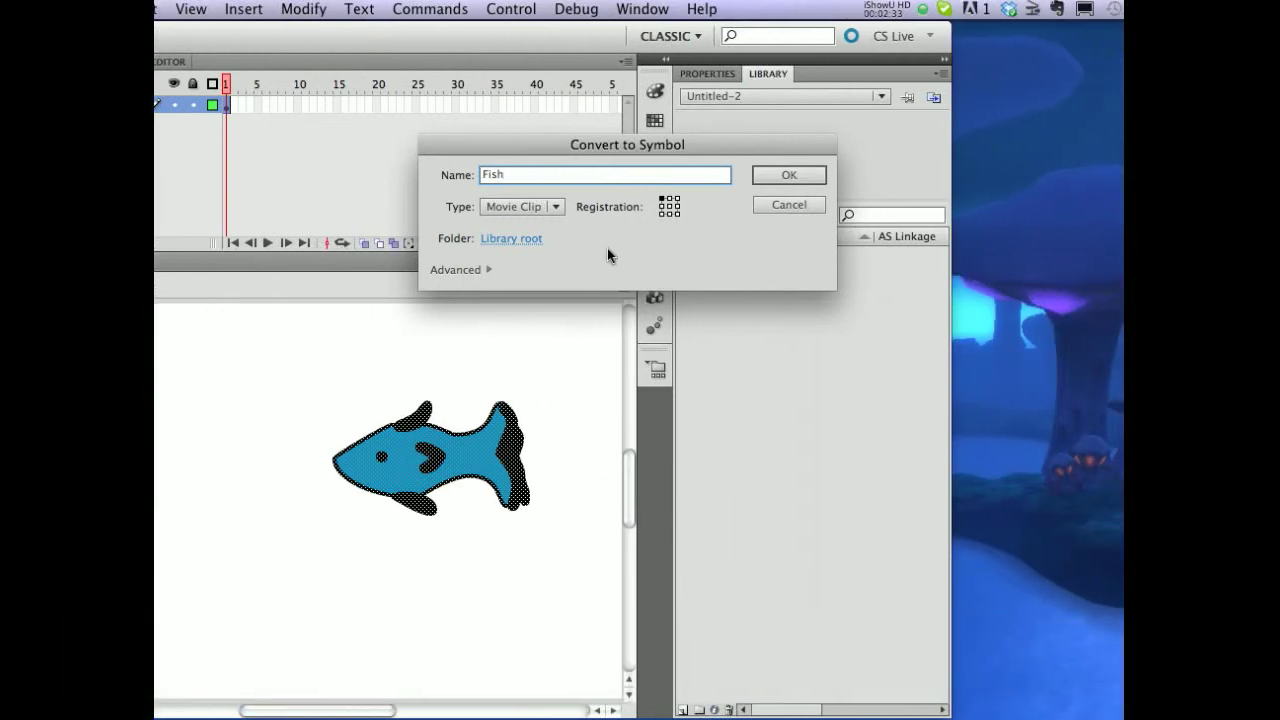
left_click(556, 206)
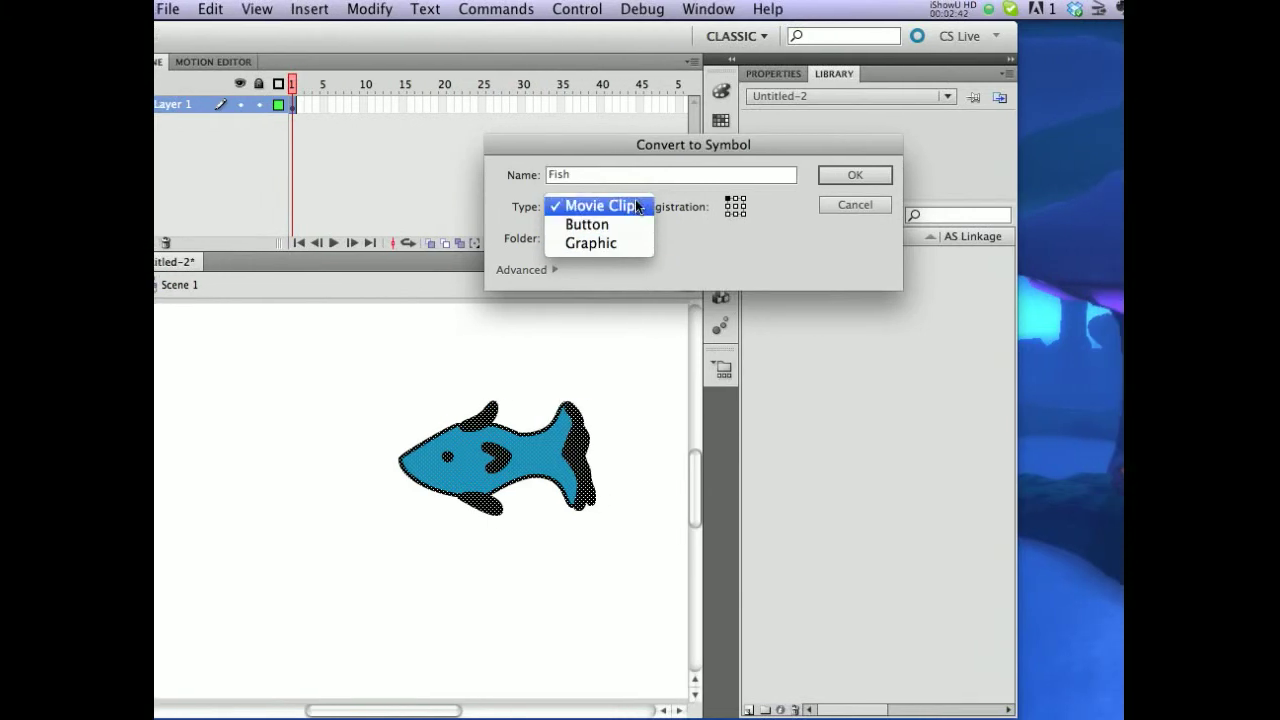
left_click(619, 243)
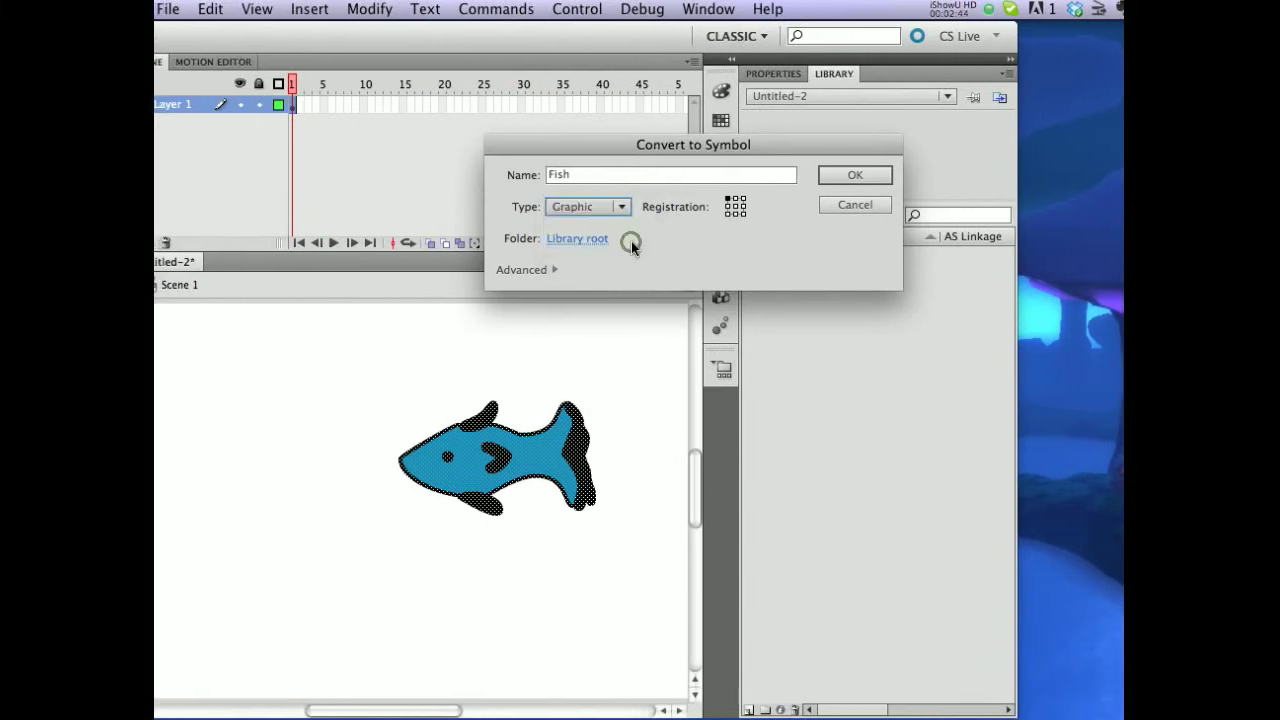
left_click(639, 206)
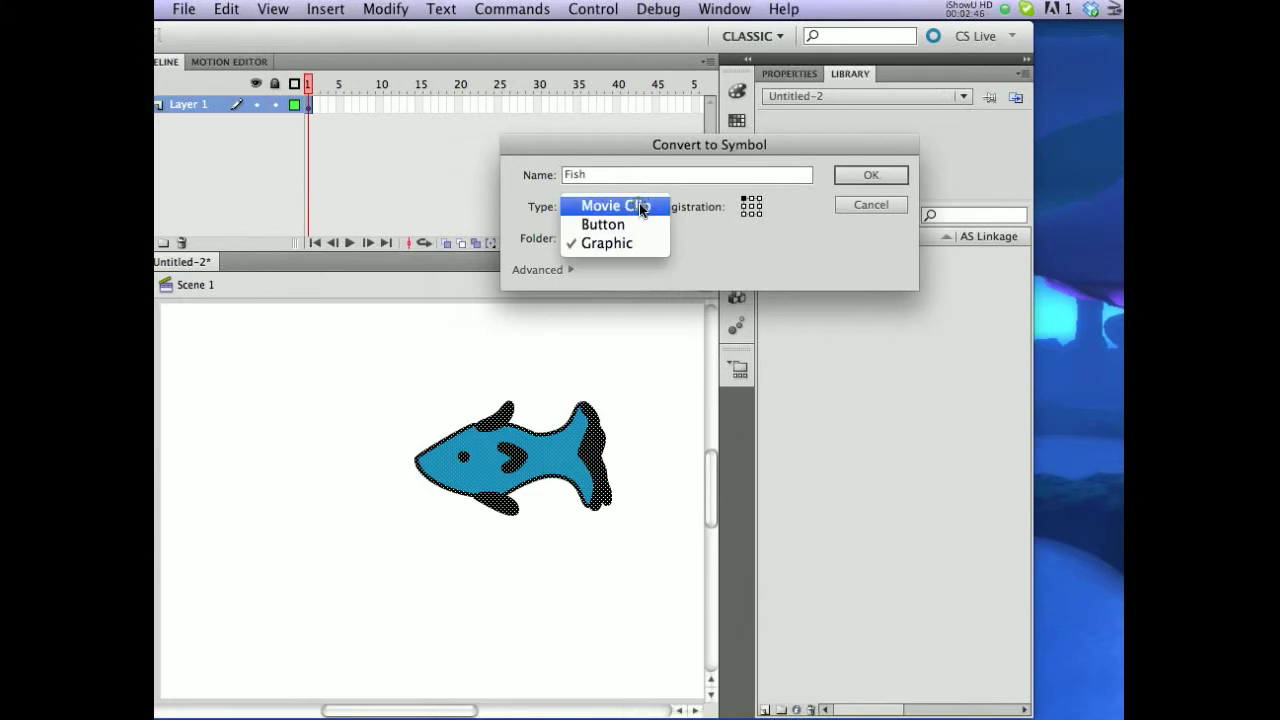
left_click(722, 248)
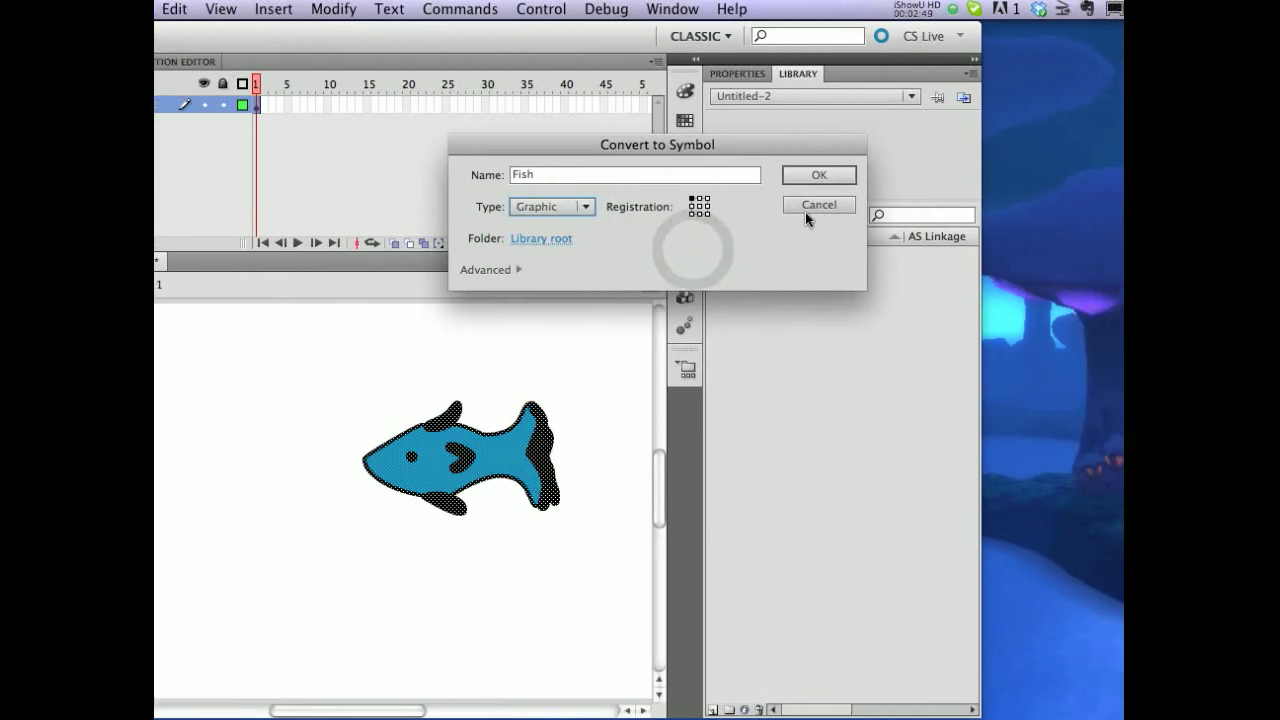
left_click(819, 175)
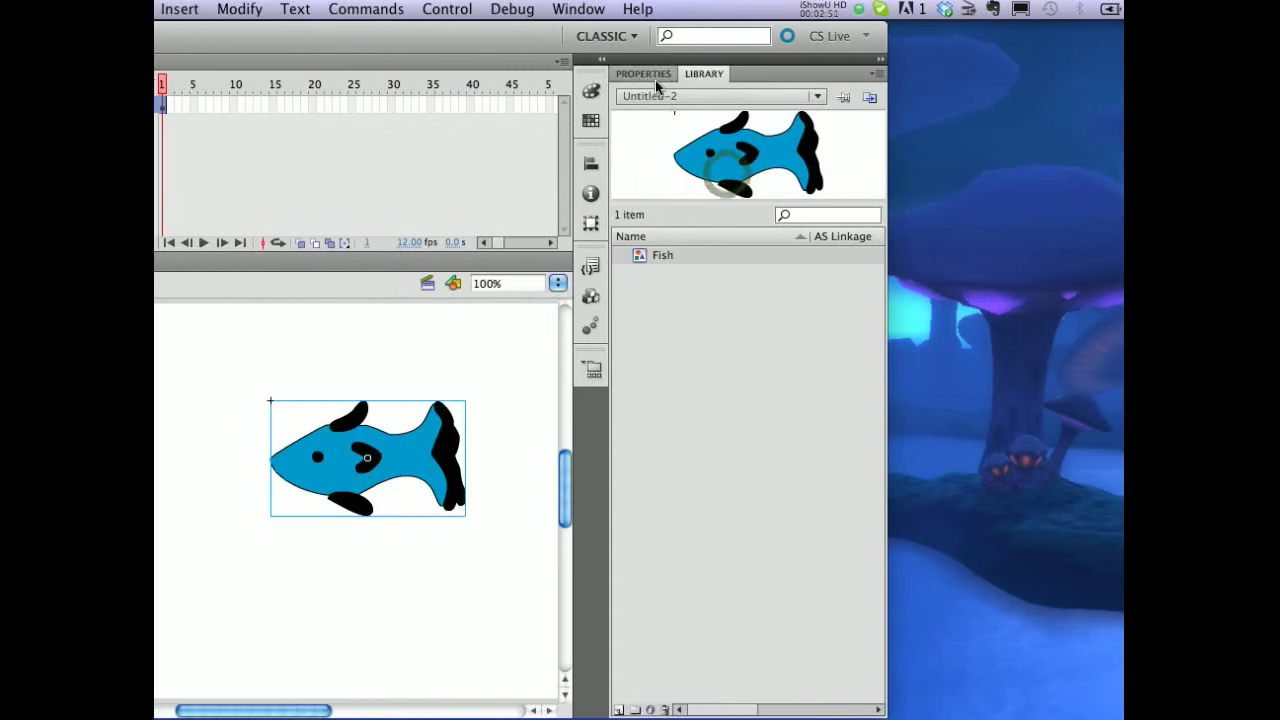
Examine the fish instance's properties and the symbol's entry in the library.
left_click(655, 80)
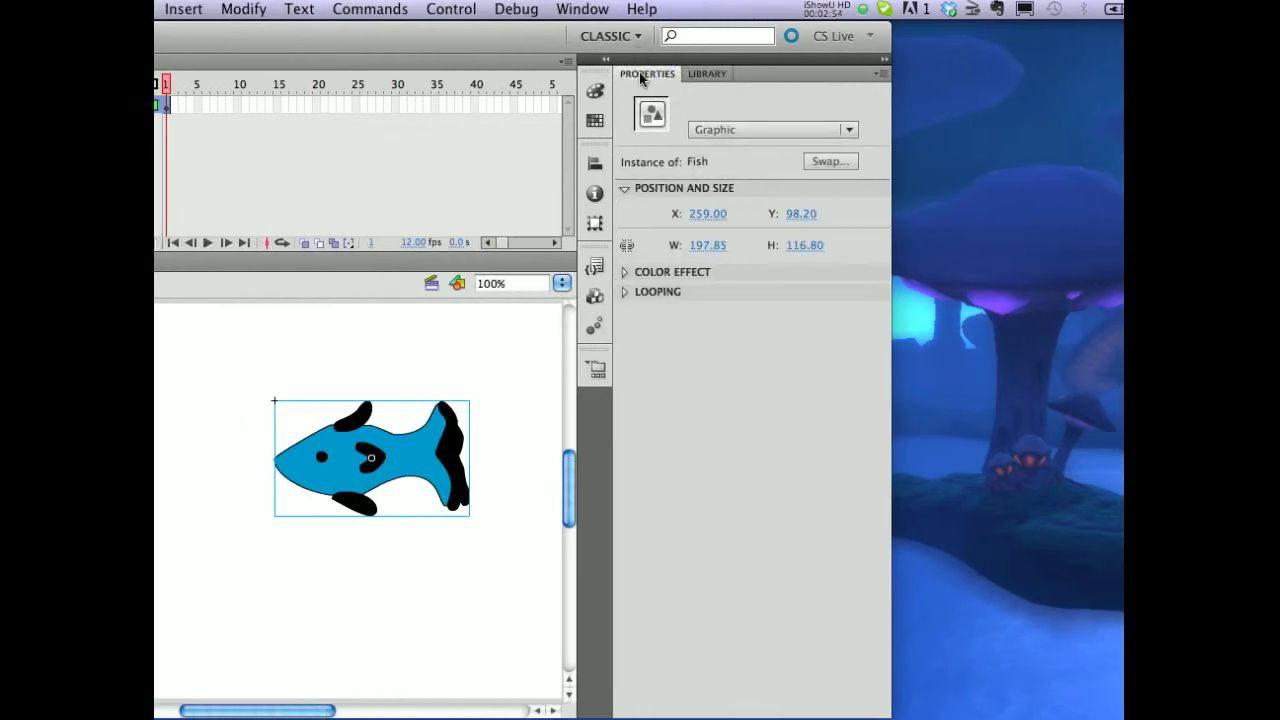
left_click(709, 74)
left_click(600, 75)
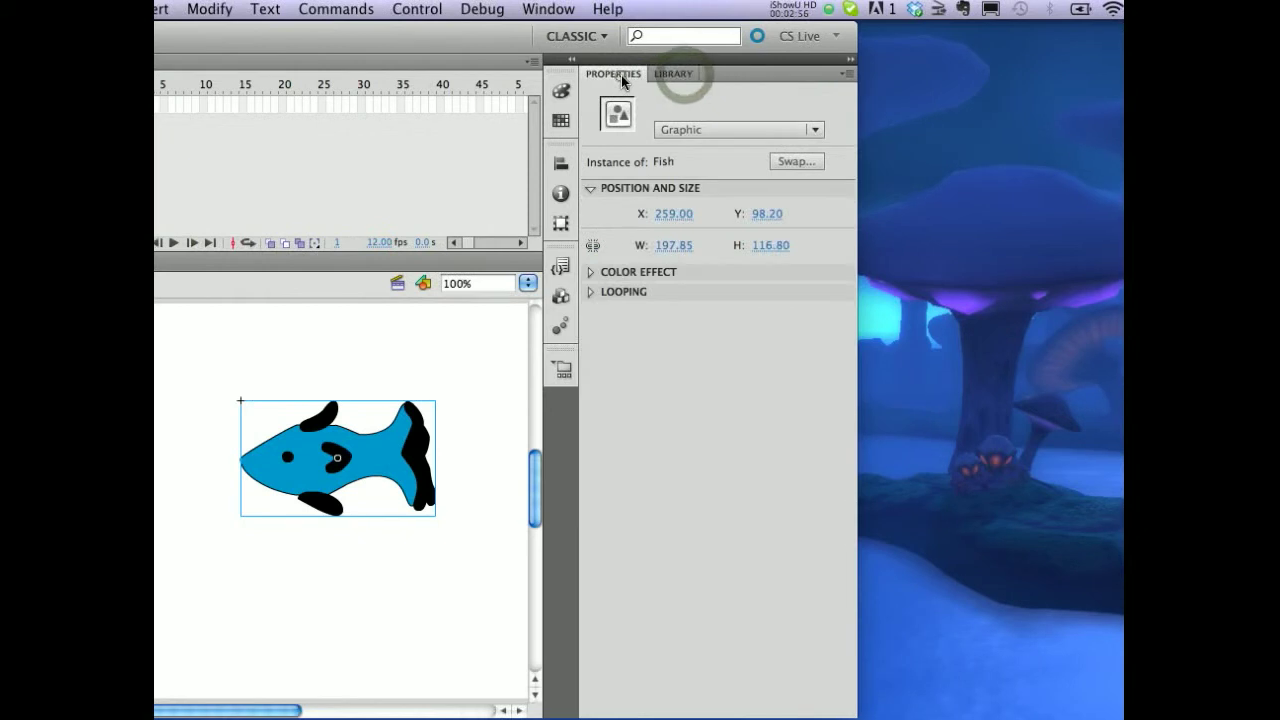
left_click(380, 446)
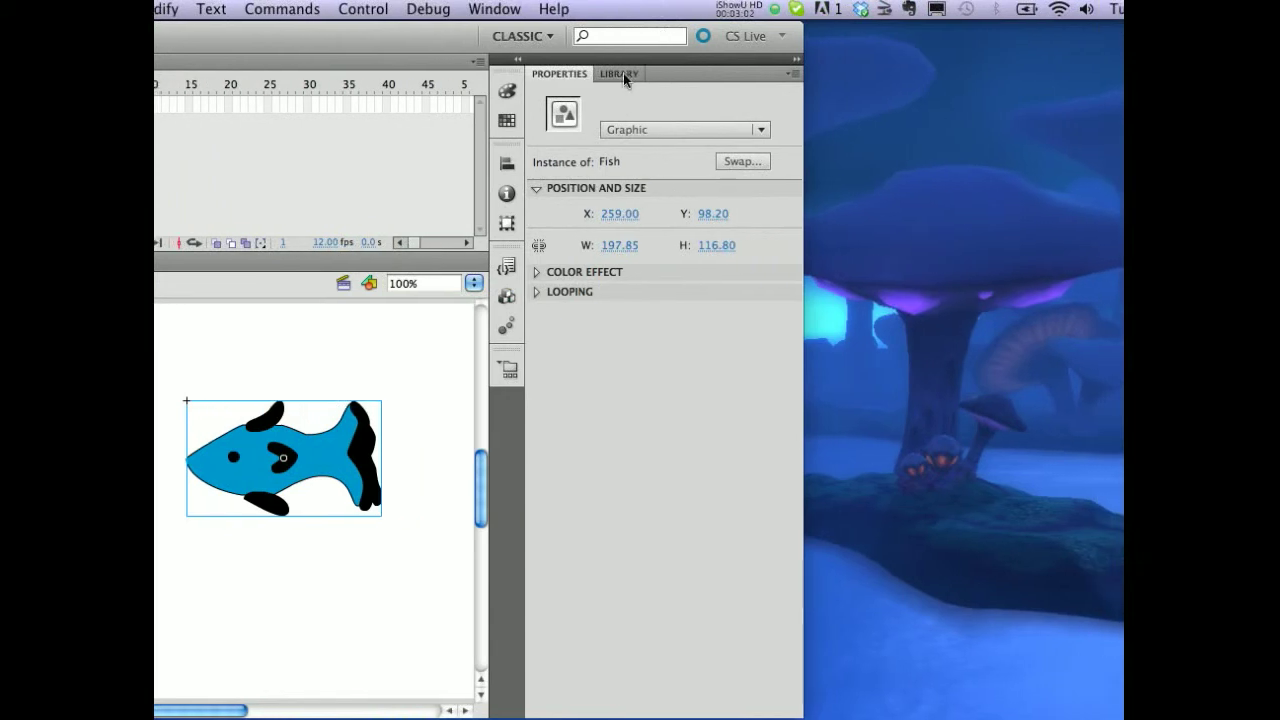
left_click(647, 74)
left_click(601, 258)
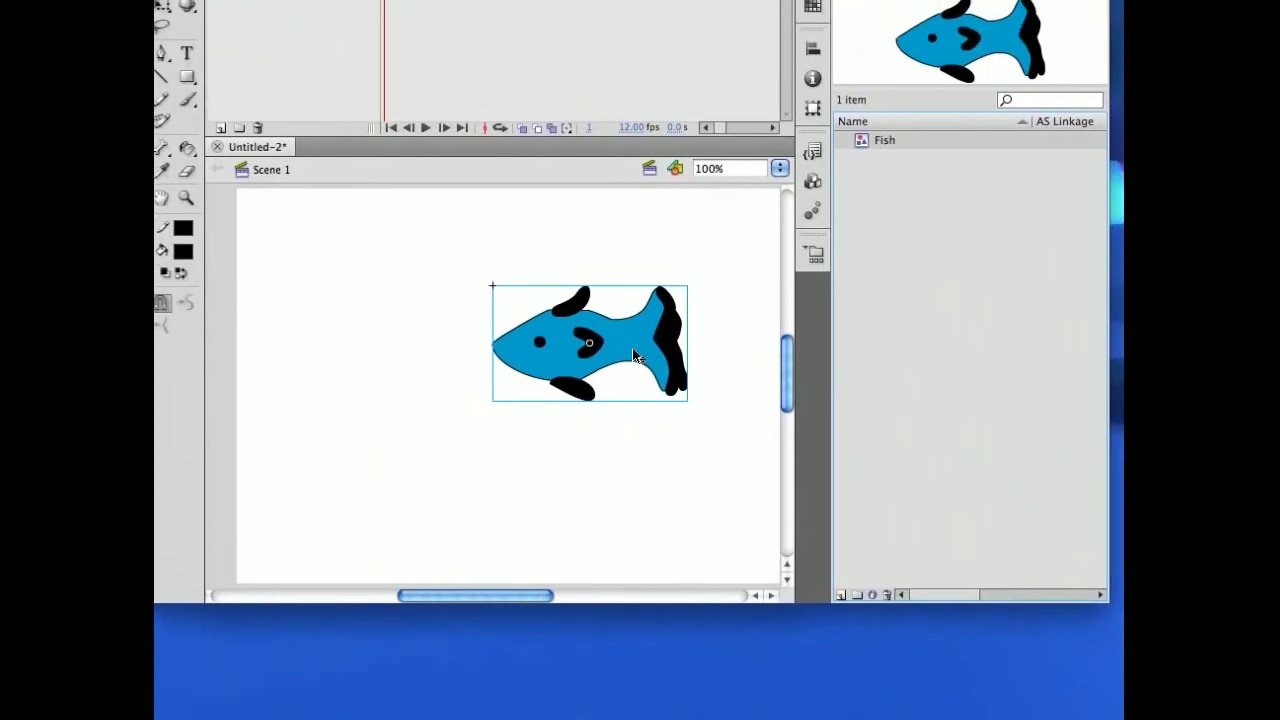
Move the fish just outside the stage's right edge and rename its layer as Fish.
key("super+minus")
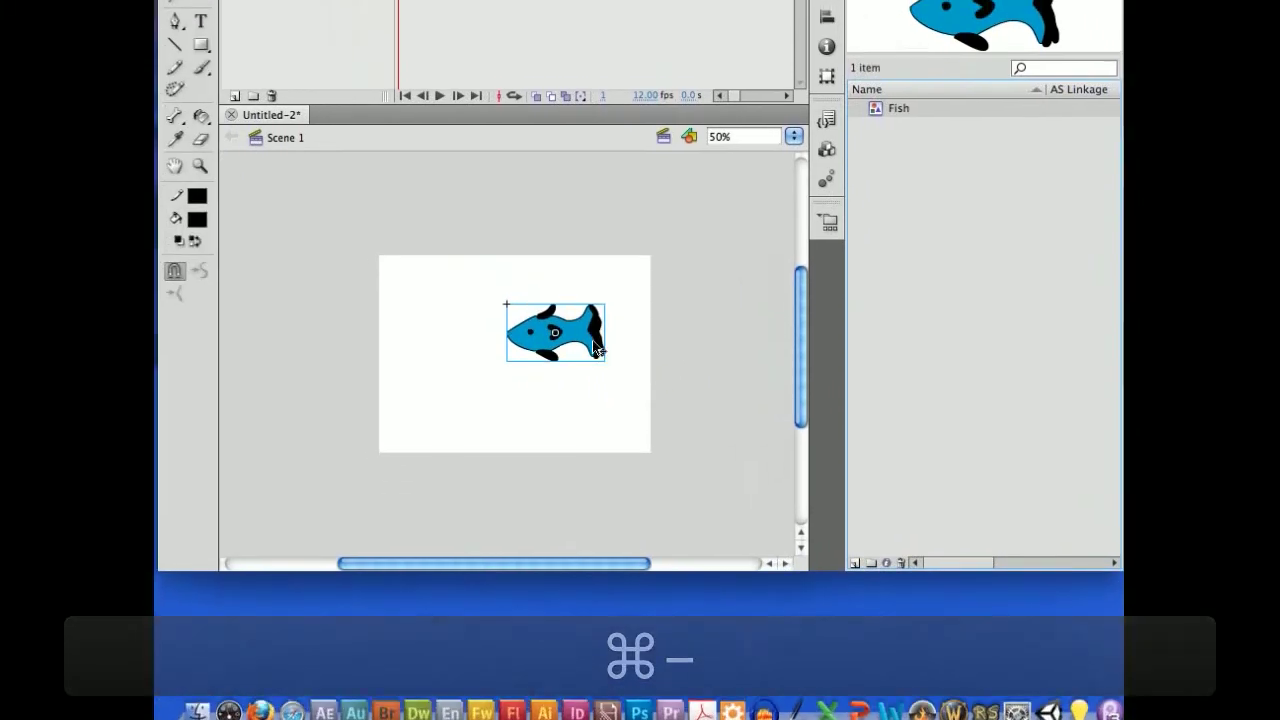
left_click_drag(683, 345, 735, 373)
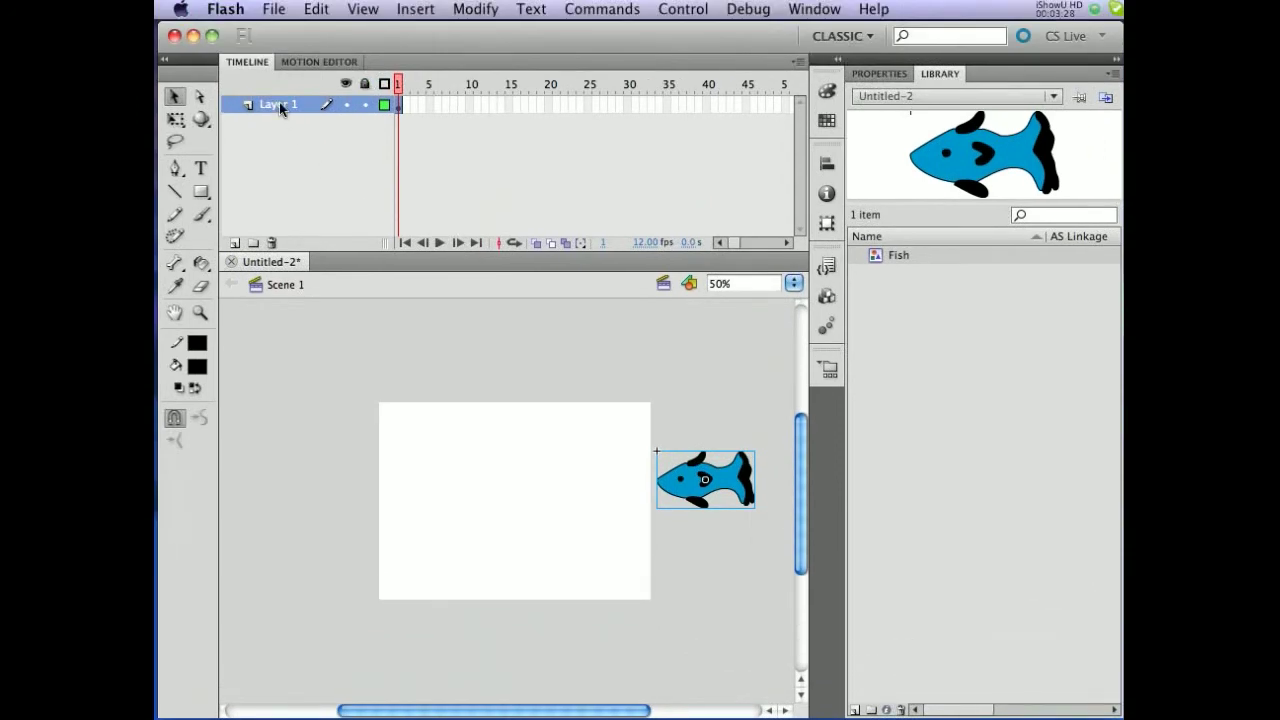
type("sh")
key("Return")
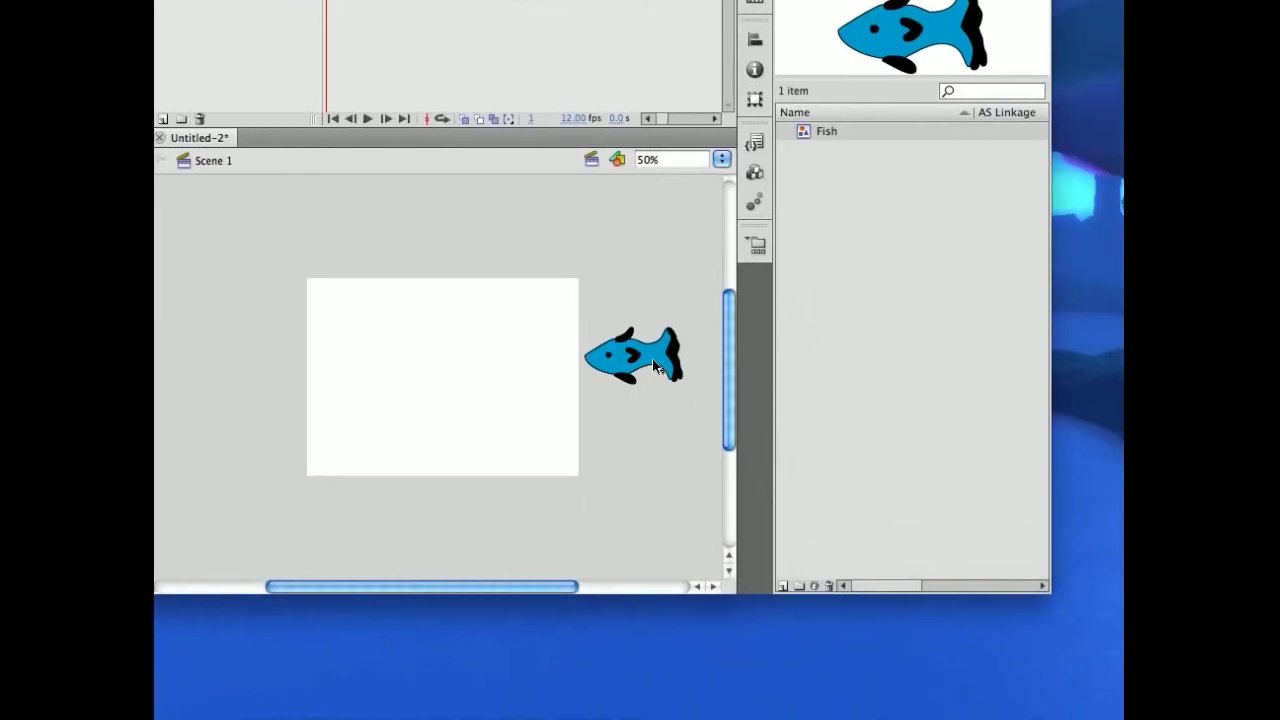
left_click(657, 367)
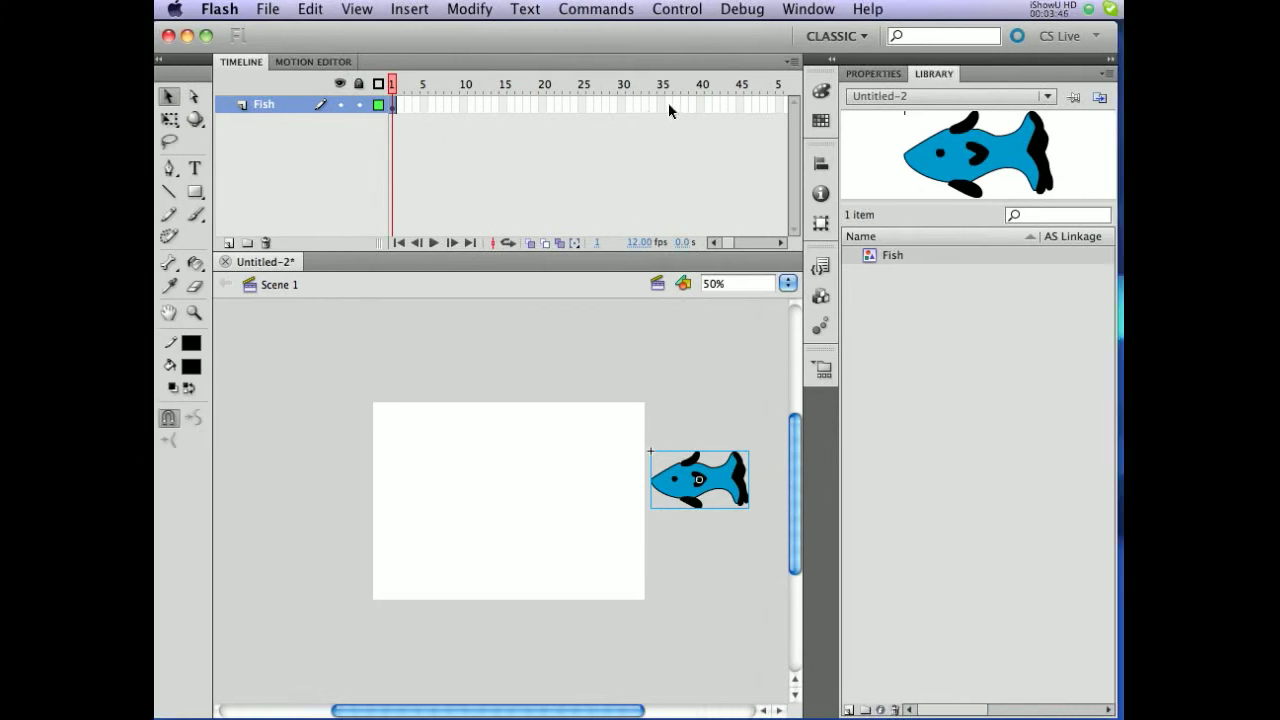
Extend the Fish layer to frame 36 and create a motion tween across its frames.
right_click(675, 107)
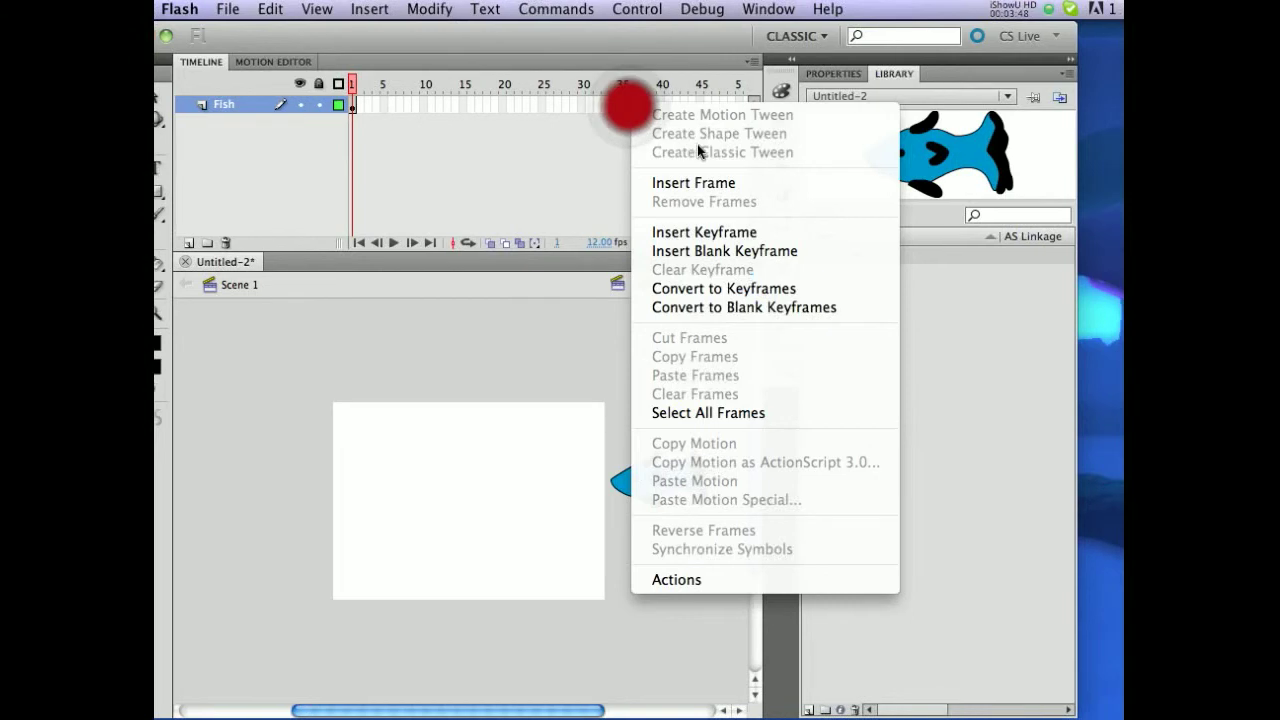
left_click(637, 183)
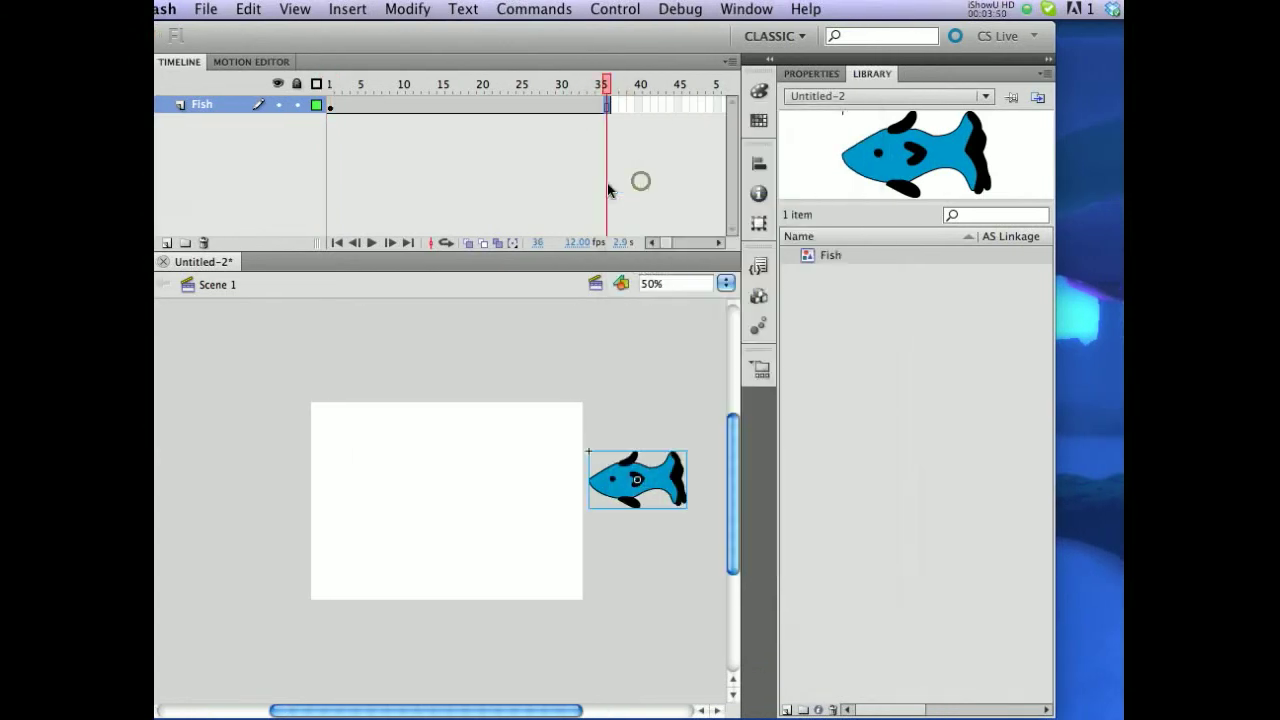
mouse_move(397, 84)
left_mouse_down()
mouse_move(733, 57)
mouse_move(377, 94)
mouse_move(659, 88)
mouse_move(388, 106)
left_mouse_up()
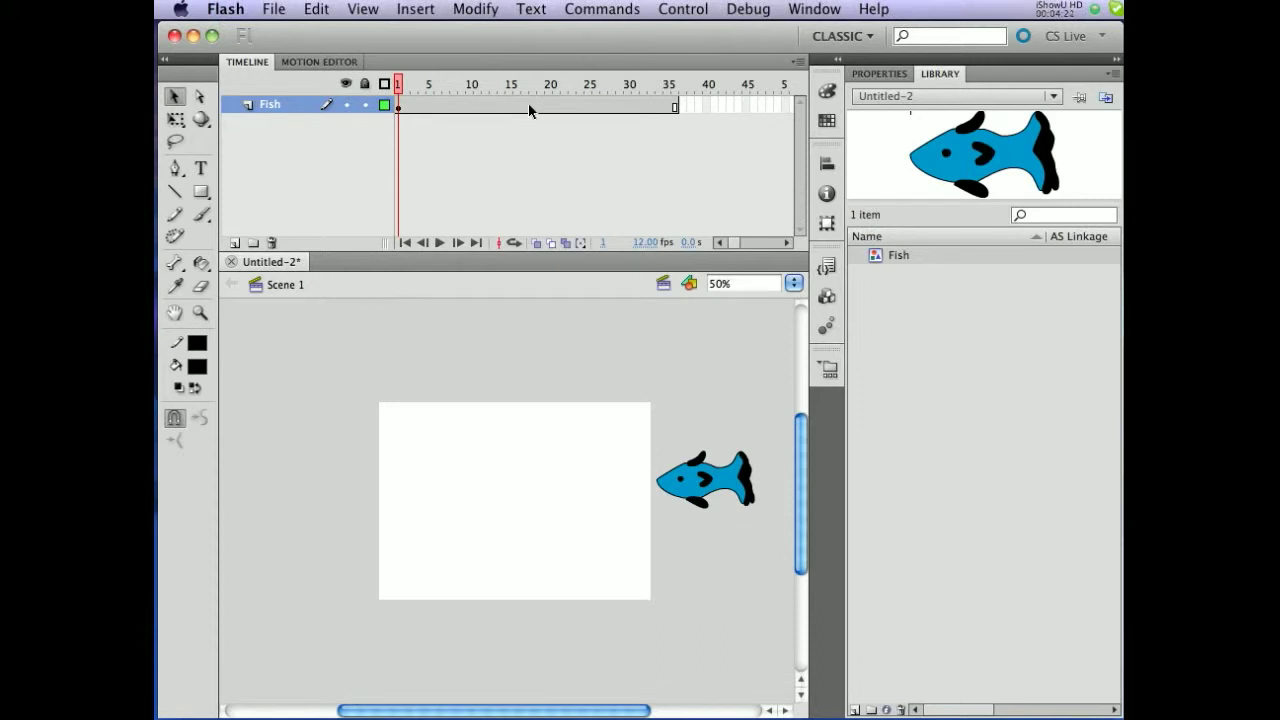
right_click(540, 106)
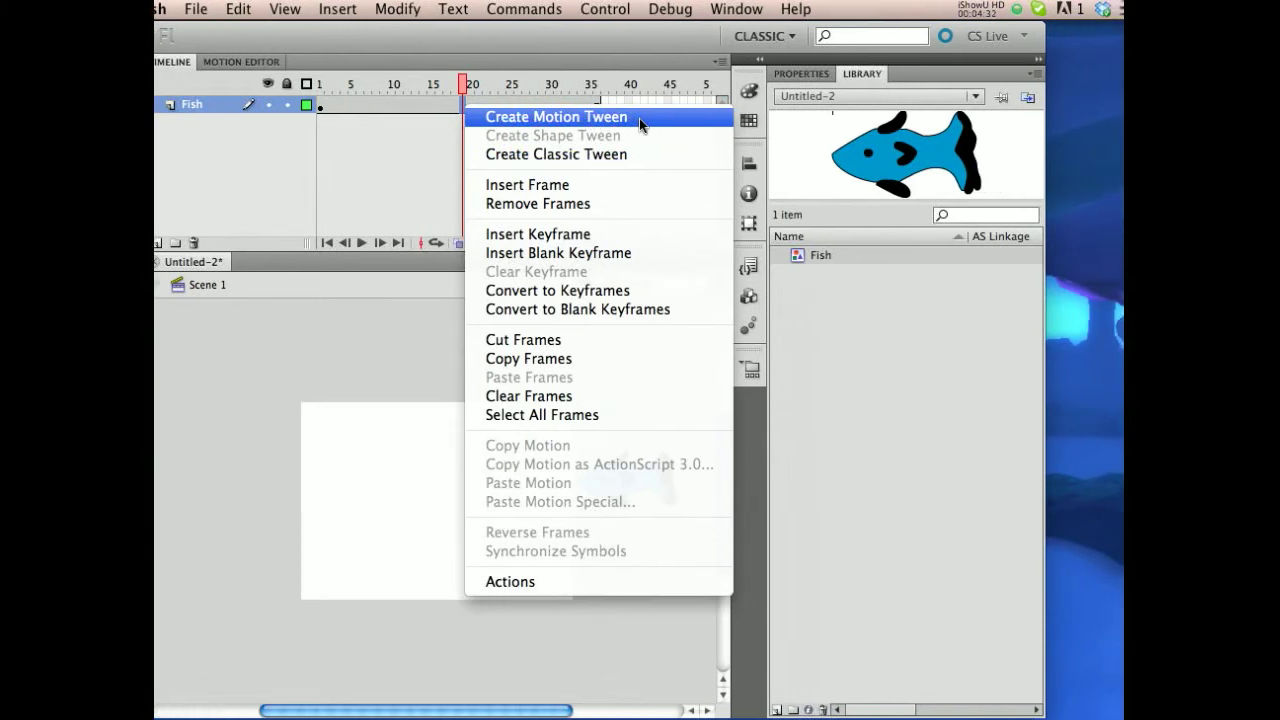
left_click(639, 118)
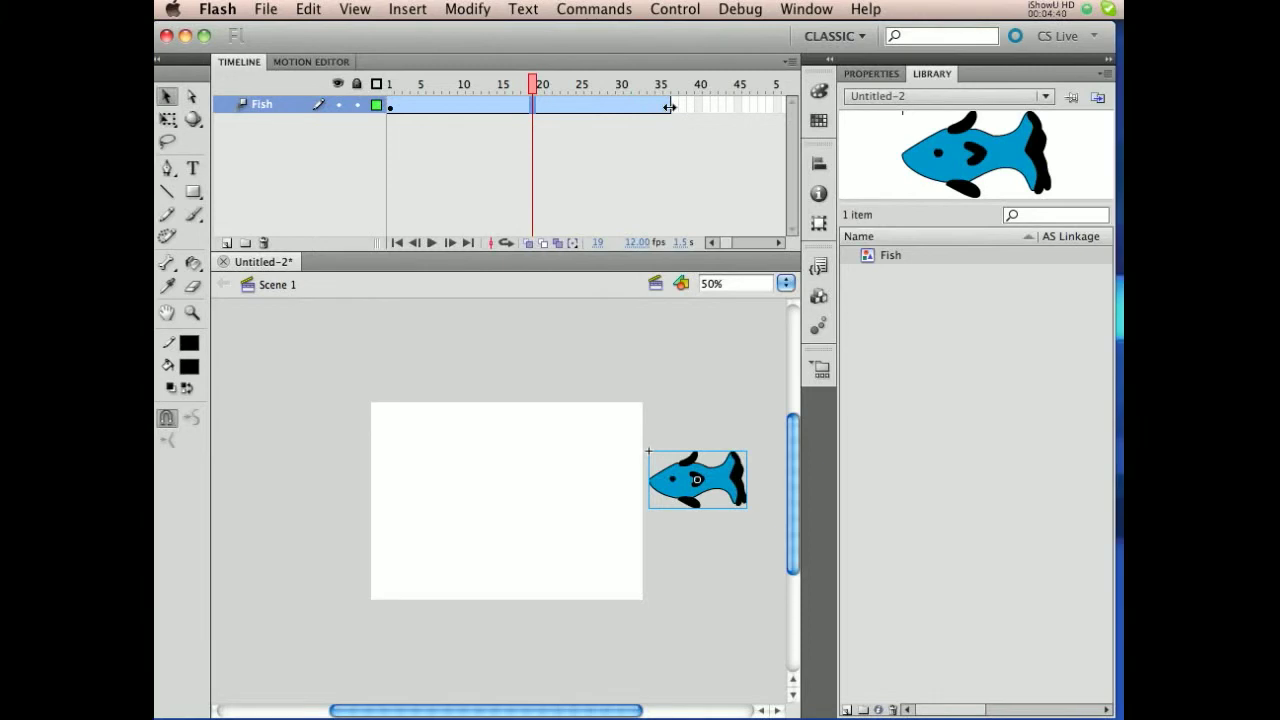
Try lengthening the fish's motion tween to frame 47 and return its end to frame 36.
left_click_drag(683, 107, 761, 108)
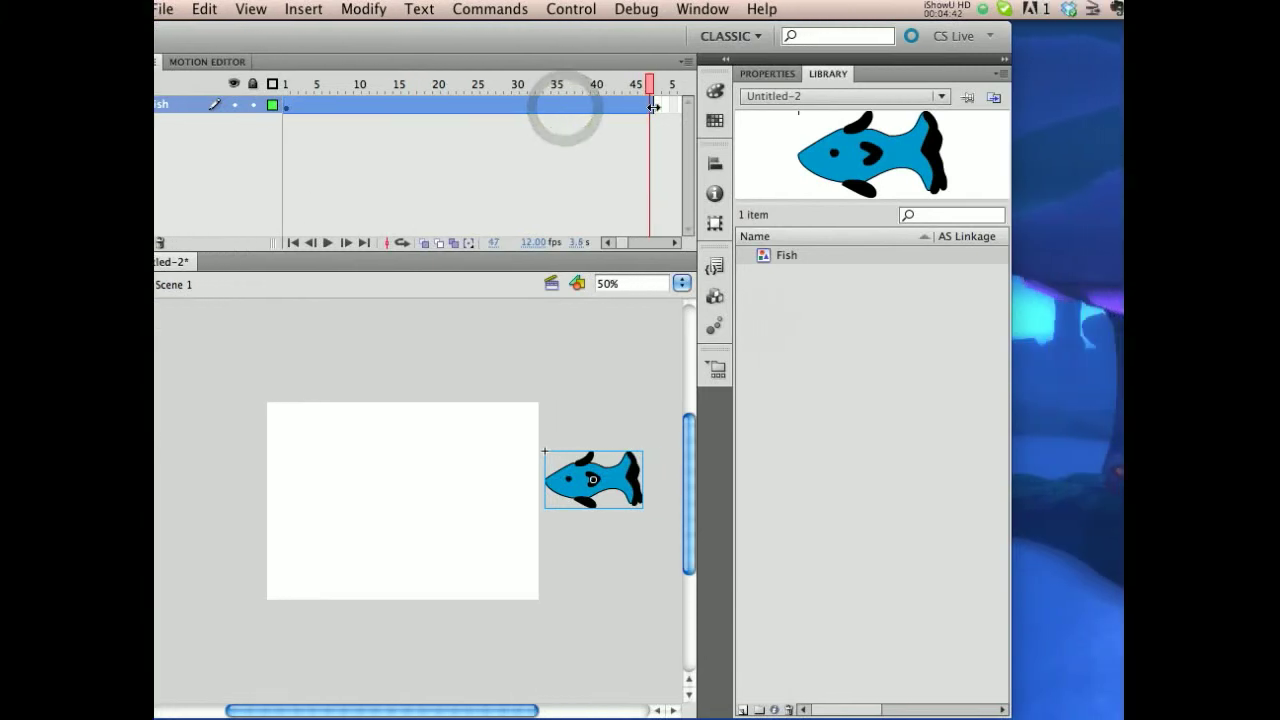
left_click_drag(665, 107, 500, 106)
left_click_drag(592, 107, 626, 87)
left_click(650, 86)
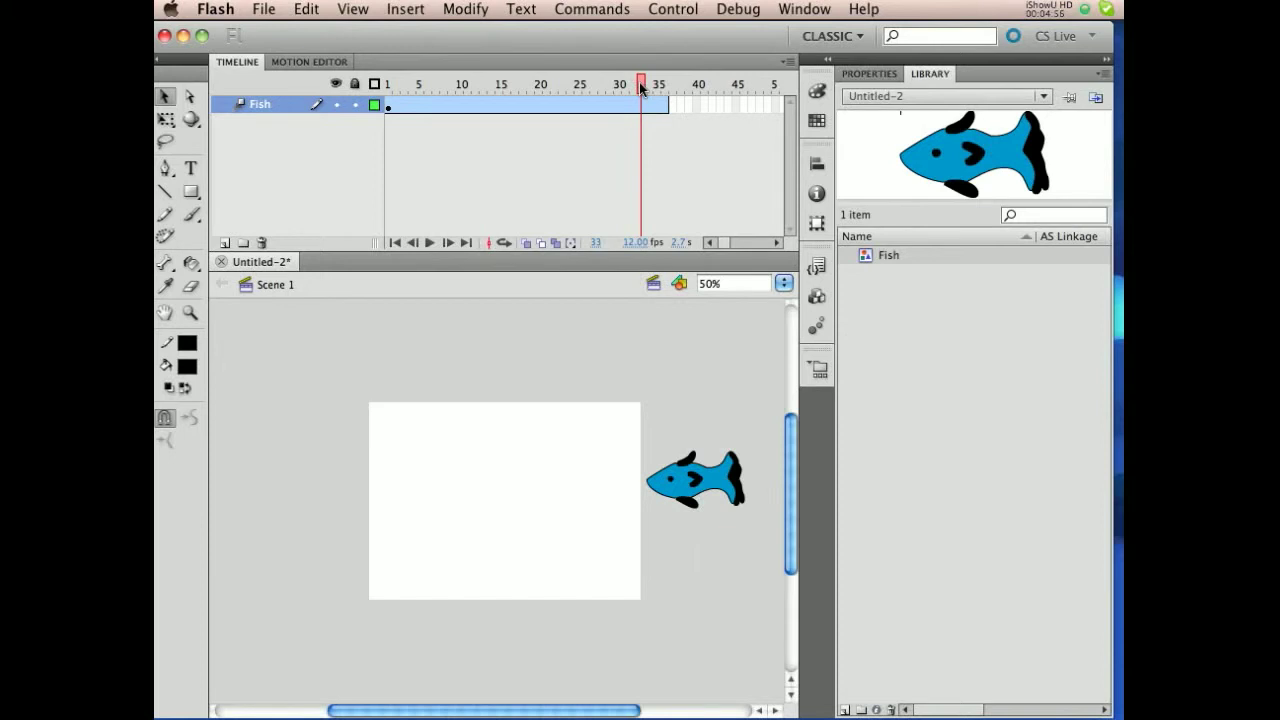
left_click_drag(642, 88, 389, 90)
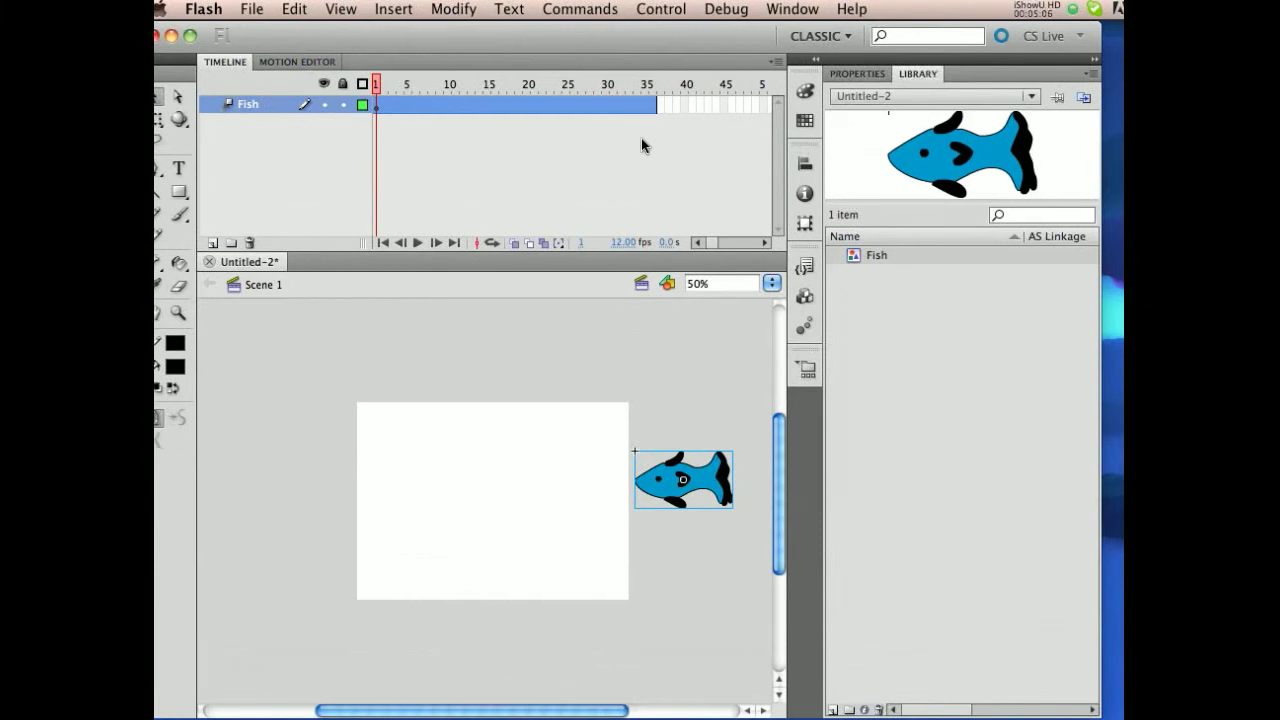
At frame 36, move the fish straight across to just outside the stage's left edge.
left_click(397, 84)
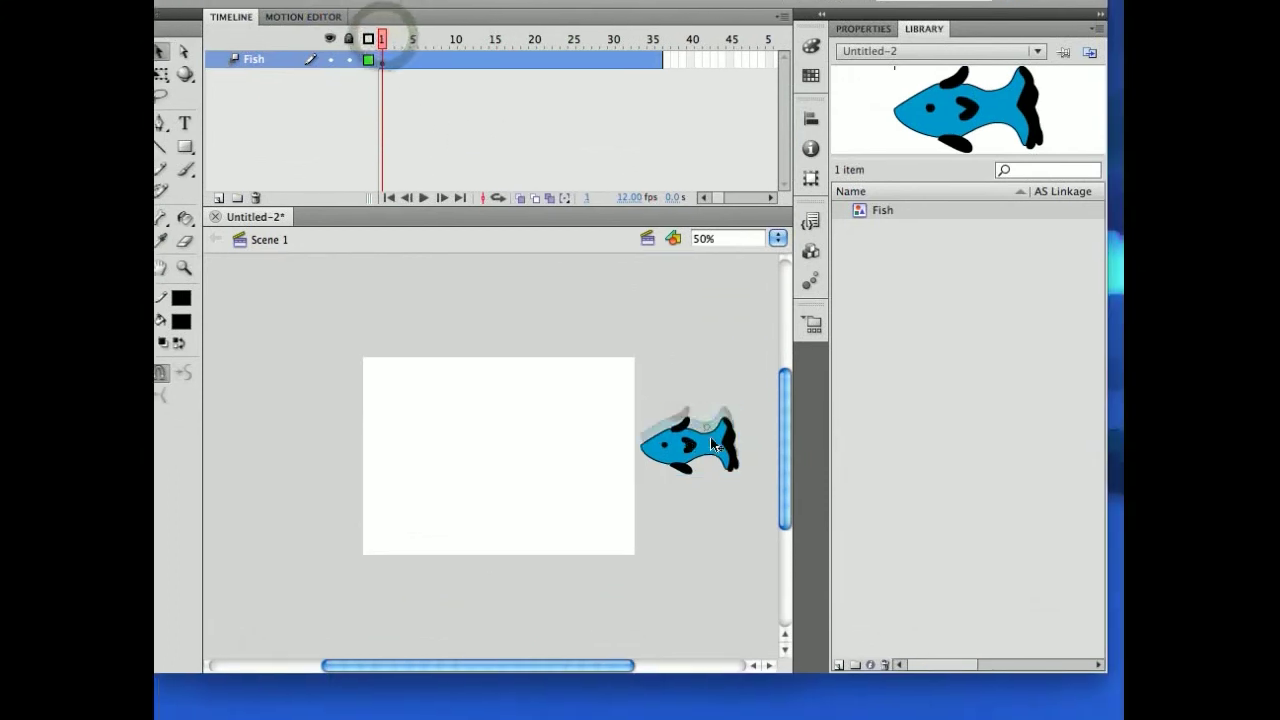
left_click_drag(710, 437, 706, 425)
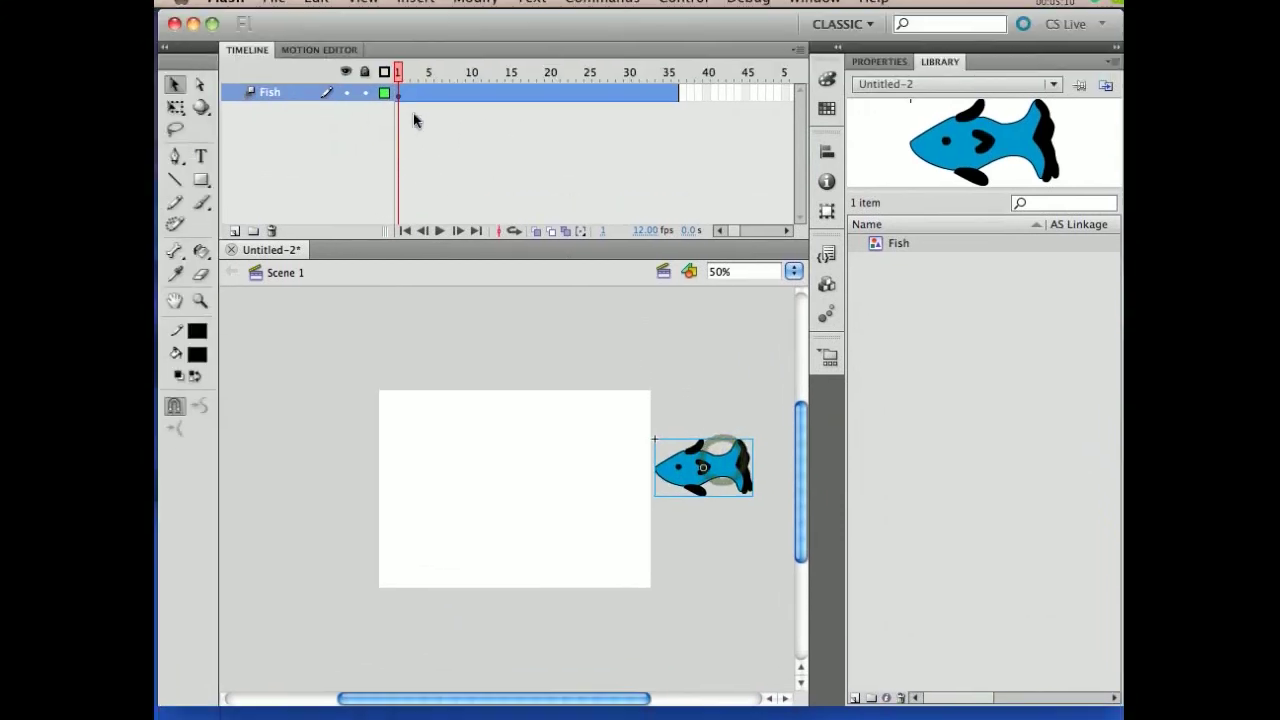
left_click(382, 39)
left_click_drag(398, 84, 699, 87)
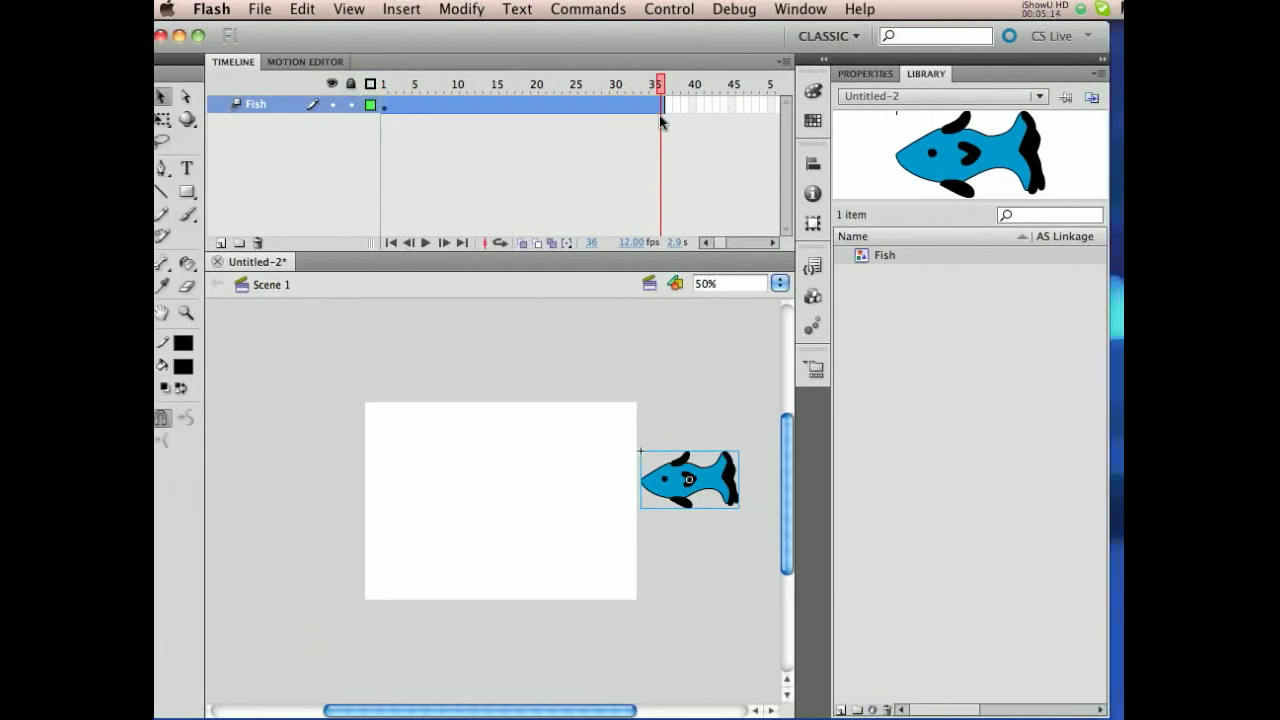
left_click_drag(680, 470, 320, 485)
left_click_drag(350, 375, 340, 376)
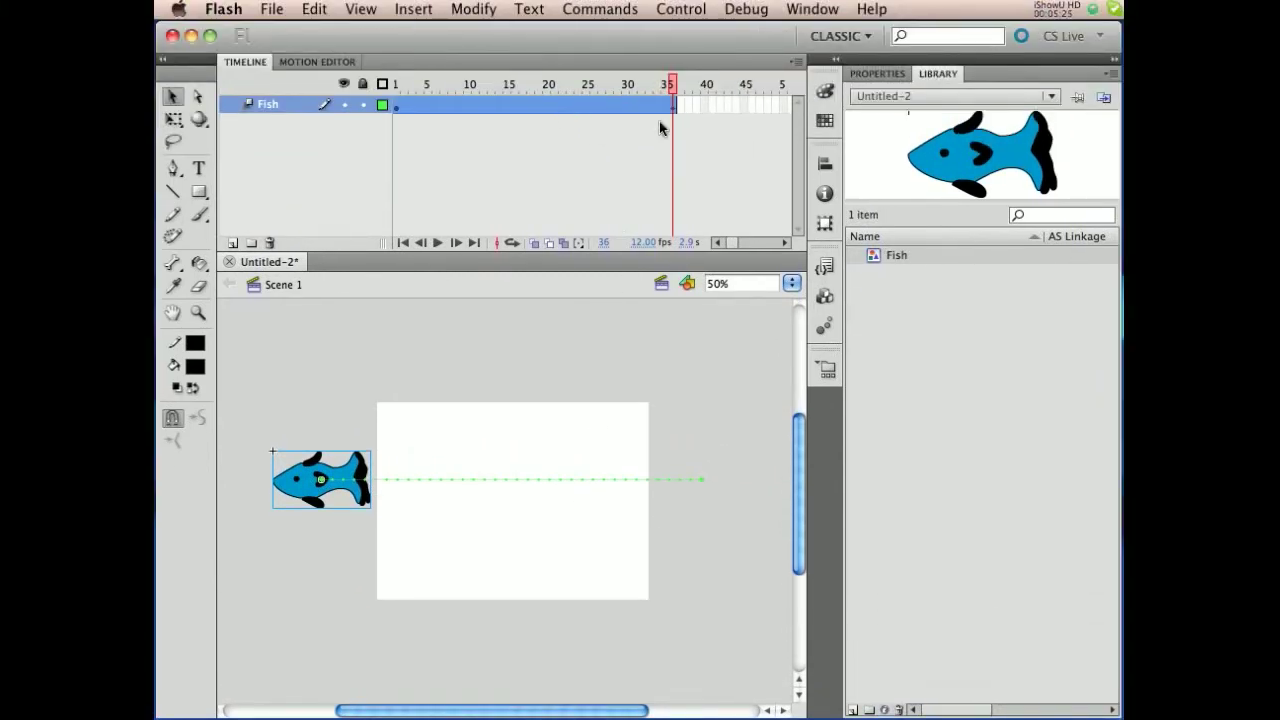
Examine the fish's start and end positions at the keyframes in frames 1 and 36.
left_click(681, 125)
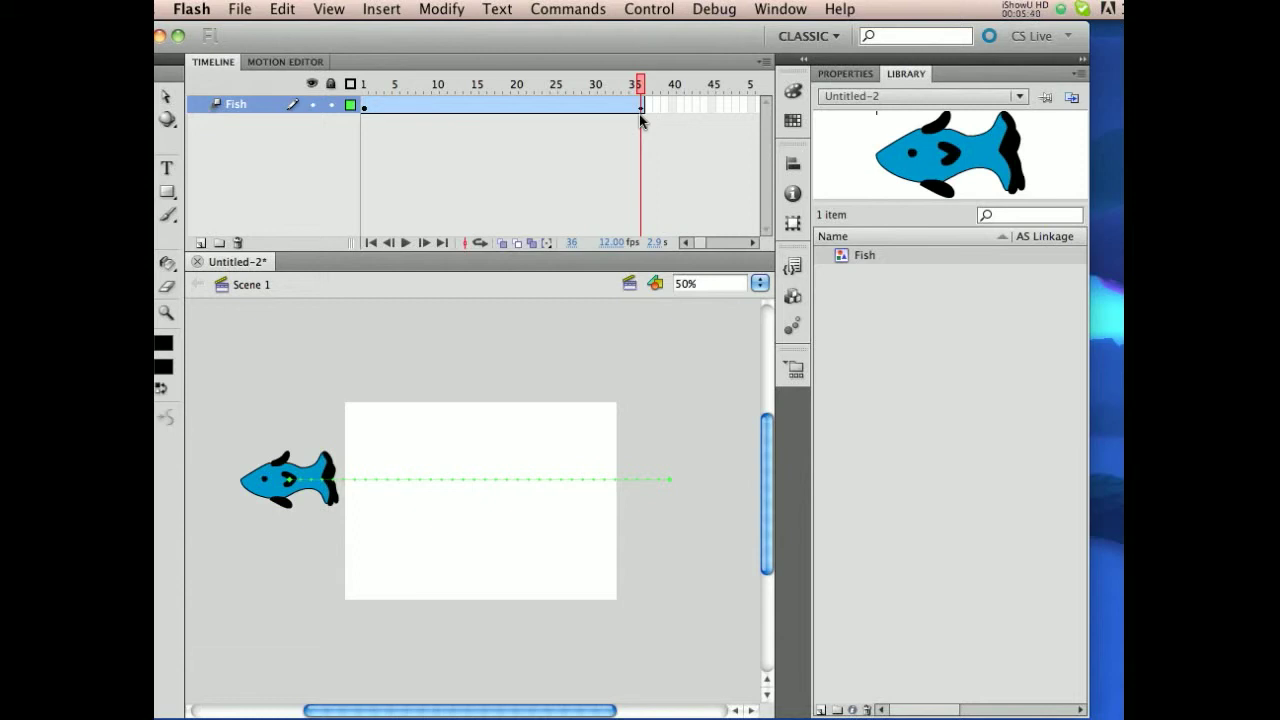
left_click(364, 107)
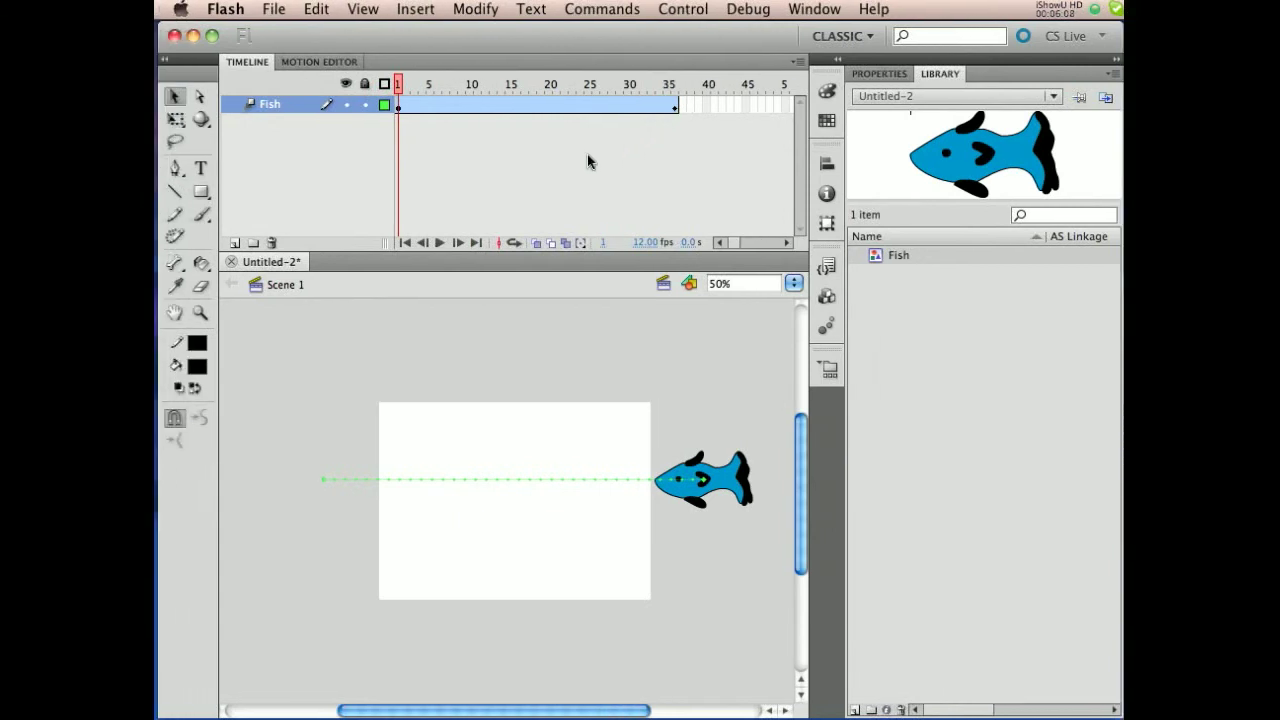
left_click(400, 105)
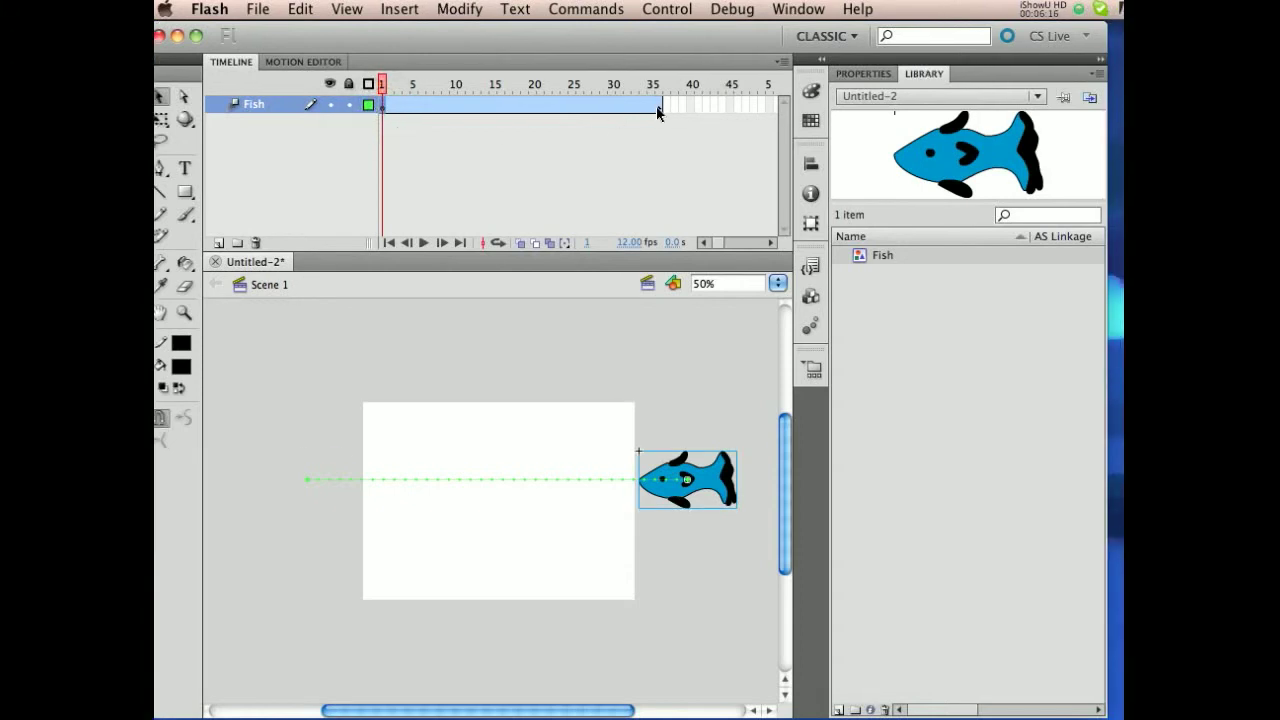
left_click(658, 108)
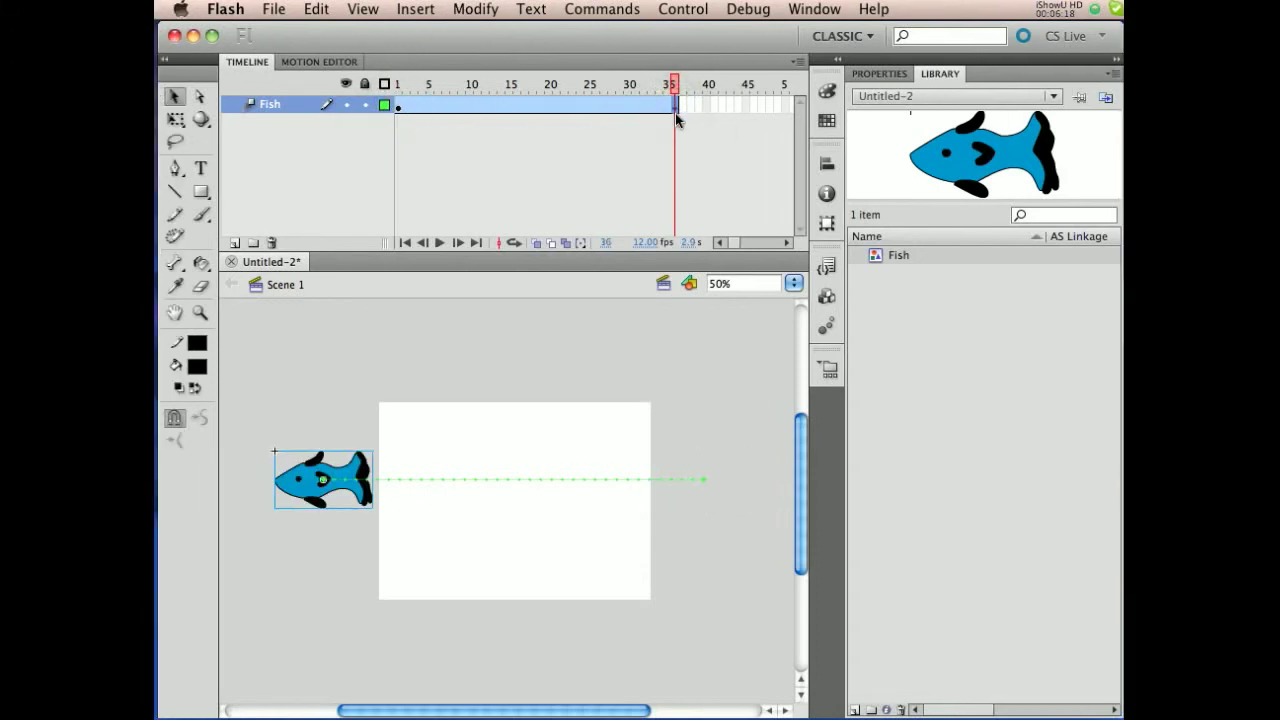
mouse_move(397, 90)
left_mouse_down()
mouse_move(676, 90)
mouse_move(400, 84)
mouse_move(674, 84)
mouse_move(228, 98)
left_mouse_up()
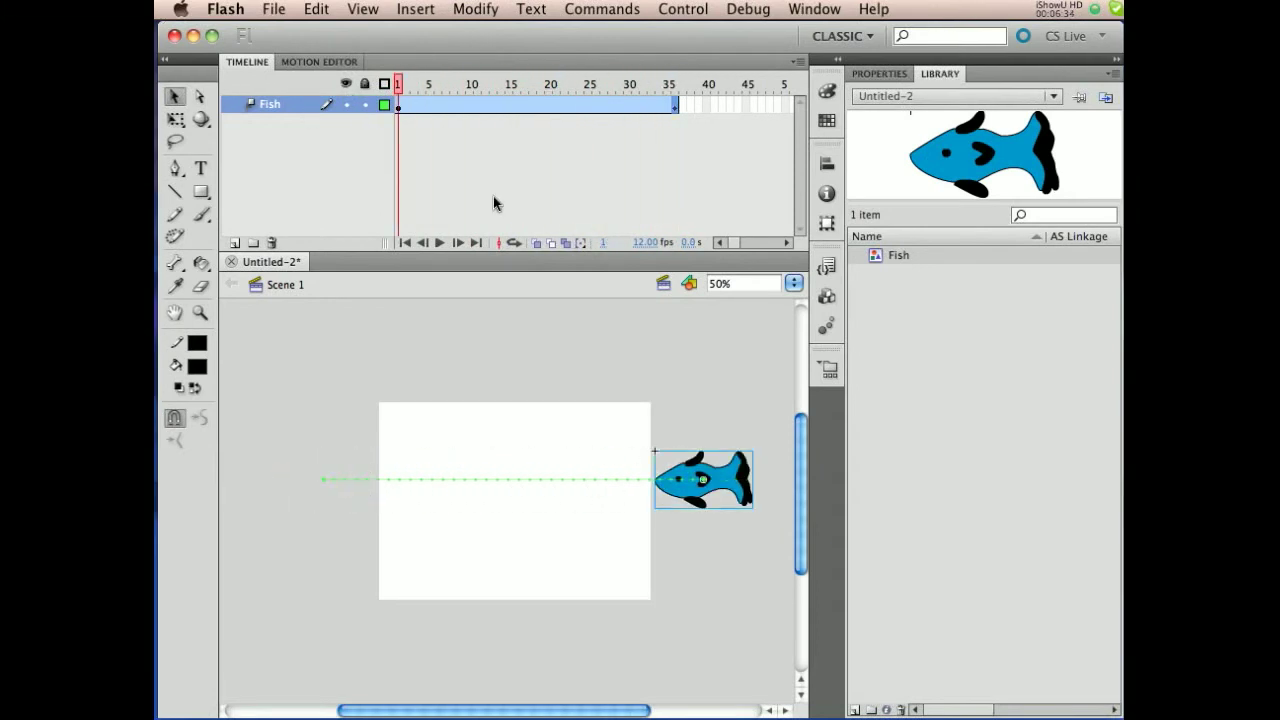
left_click(507, 199)
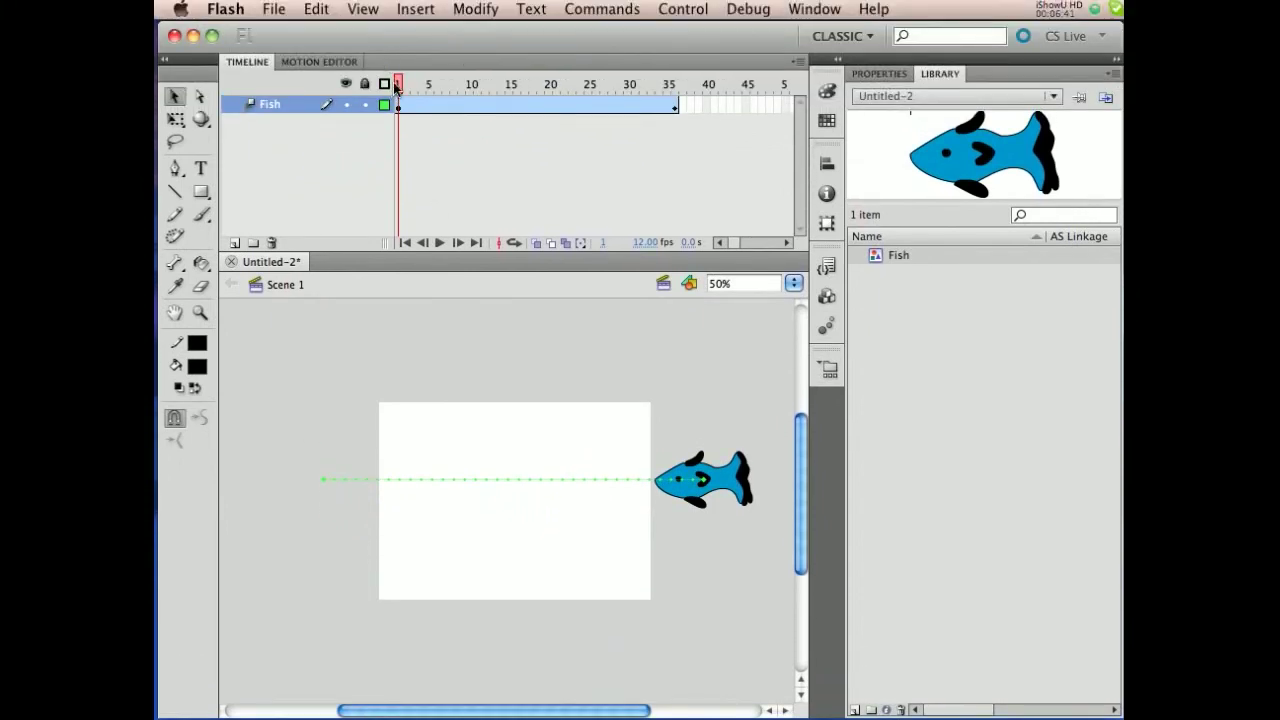
At frame 20, move the fish lower on the stage, then bend the motion path's right half downward and its left half upward.
left_click_drag(395, 82, 550, 93)
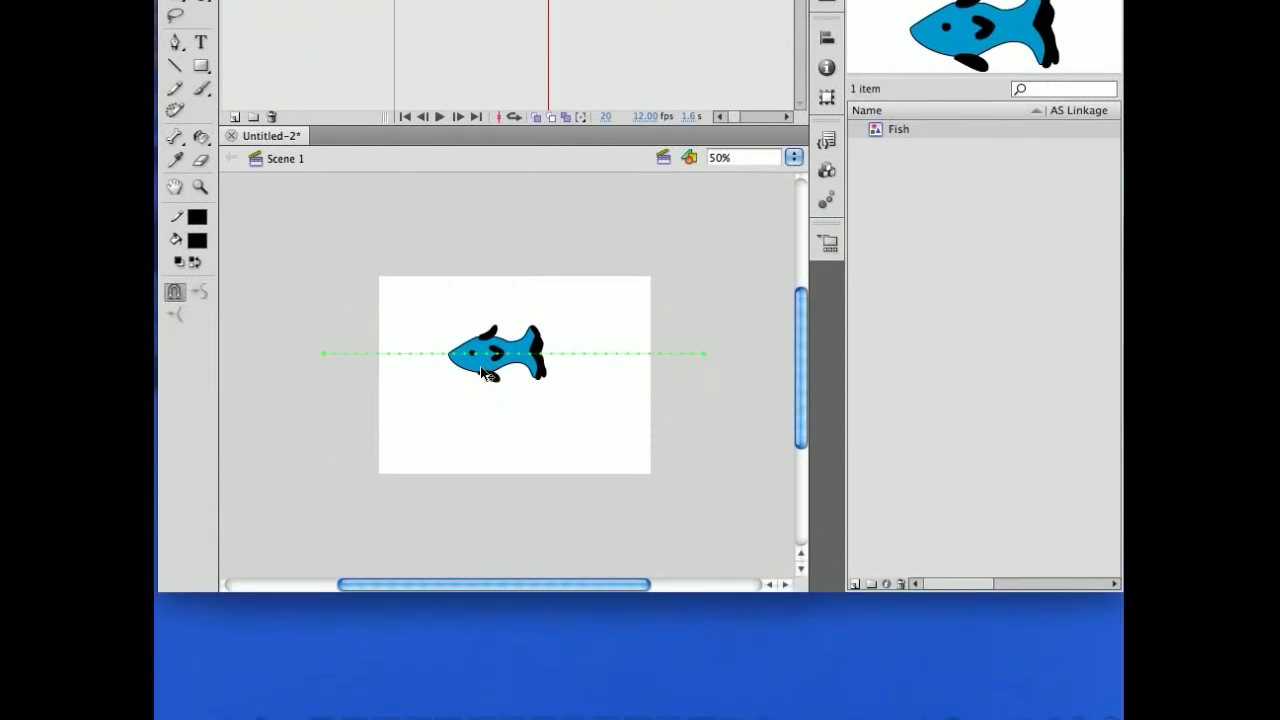
left_click_drag(480, 372, 480, 446)
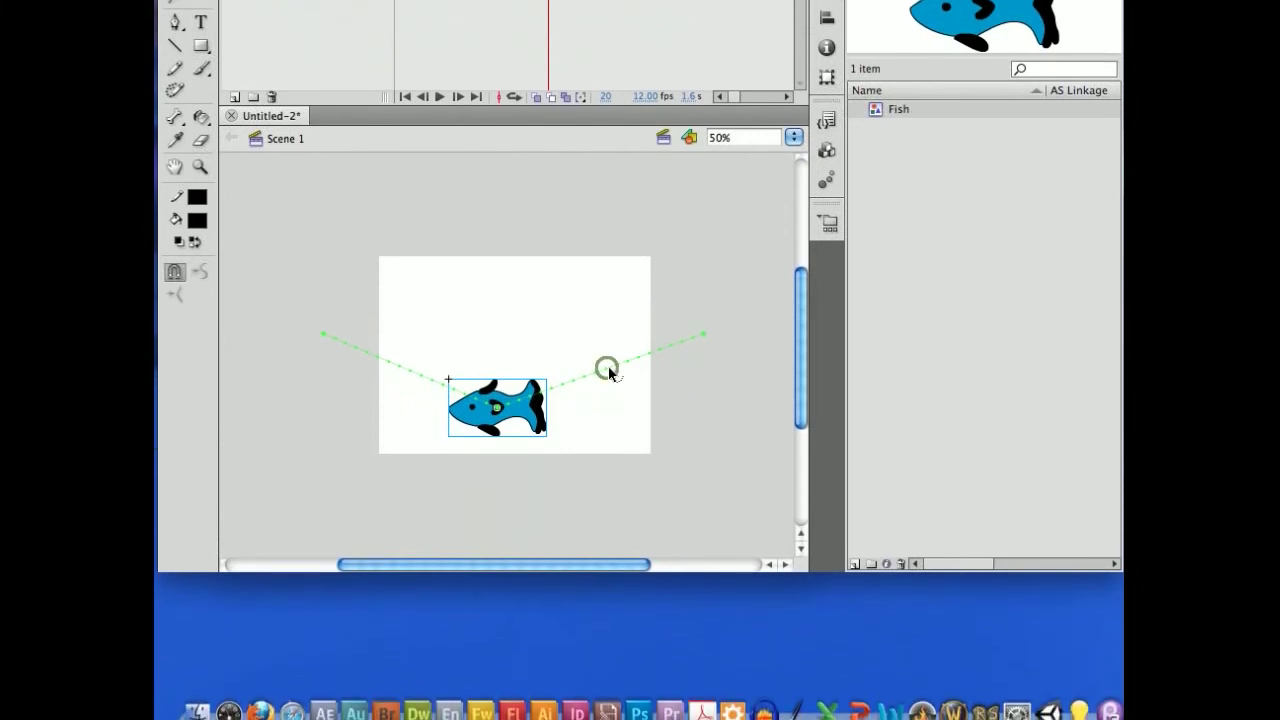
left_click_drag(609, 370, 621, 399)
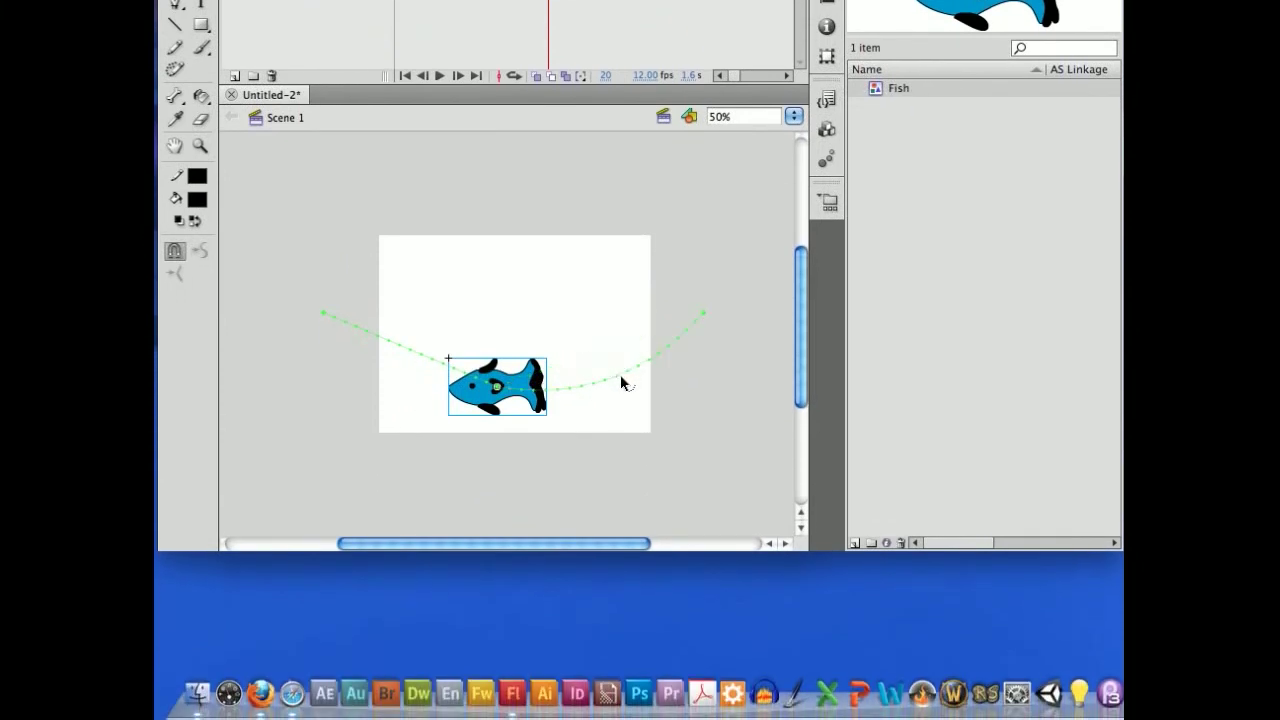
left_click_drag(404, 343, 438, 280)
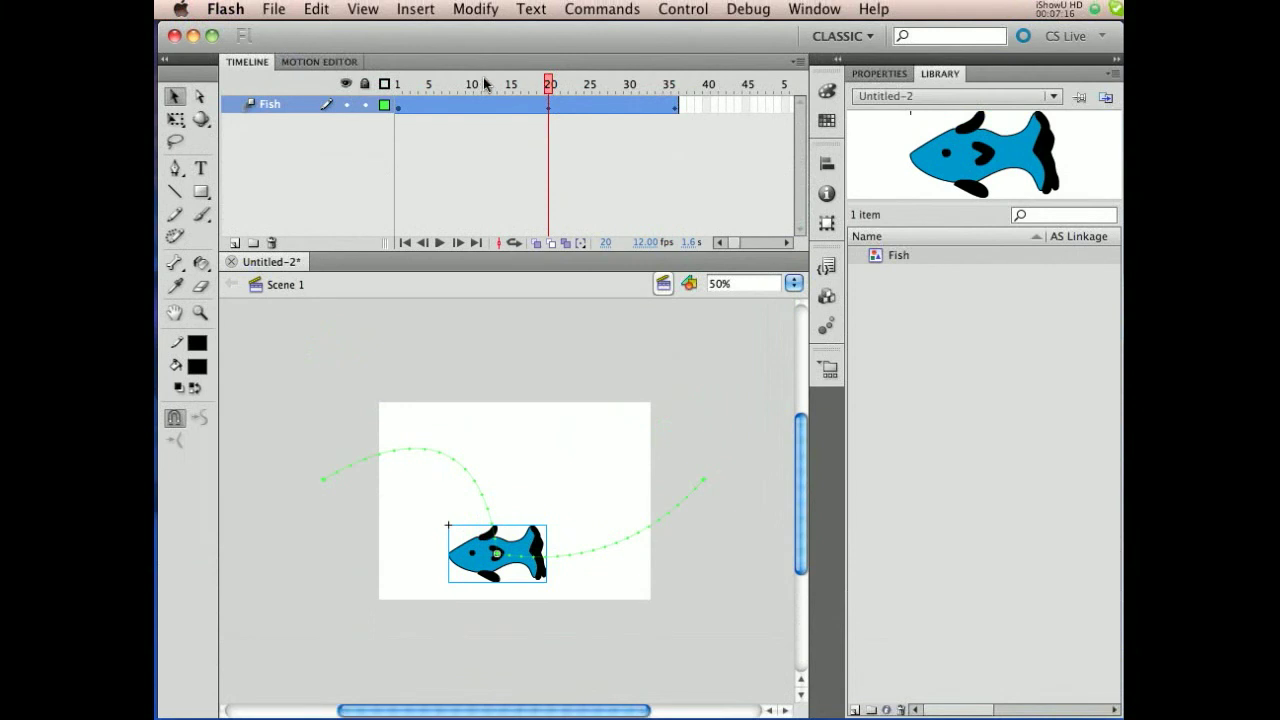
Return to frame 1 and scrub the timeline to preview the fish swimming along the curved path.
left_click(384, 85)
left_click(384, 85)
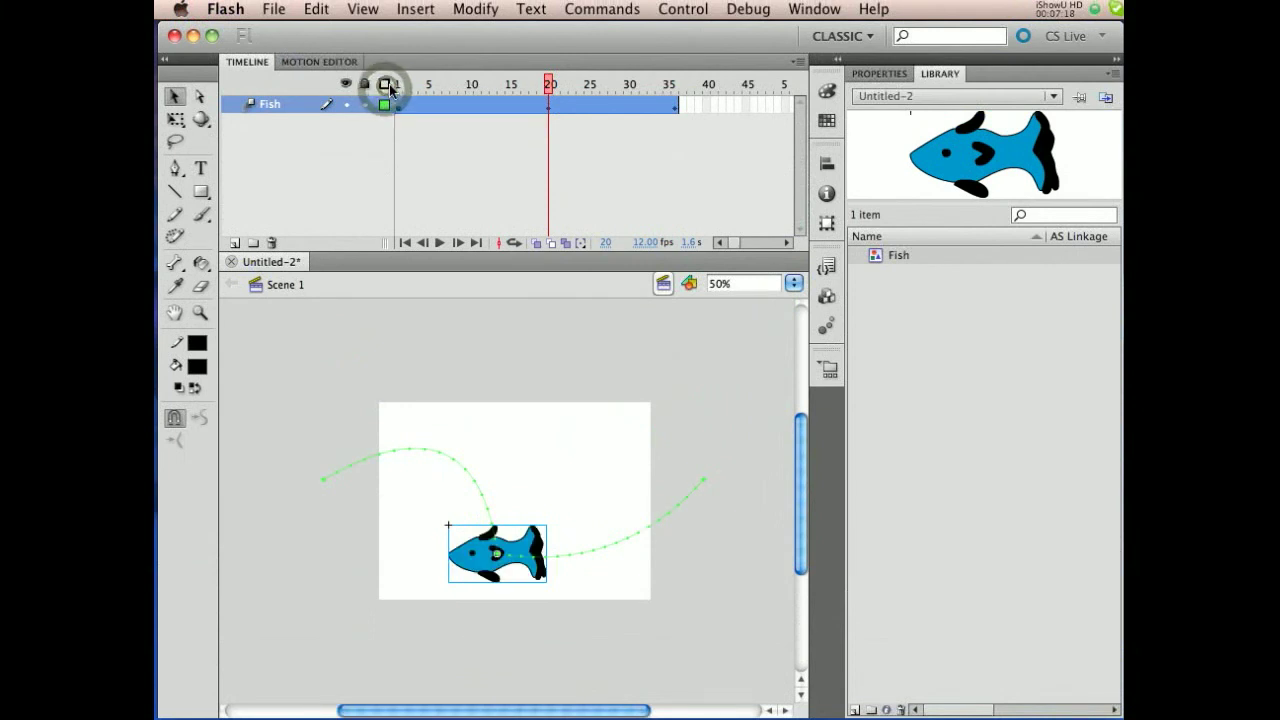
left_click(397, 85)
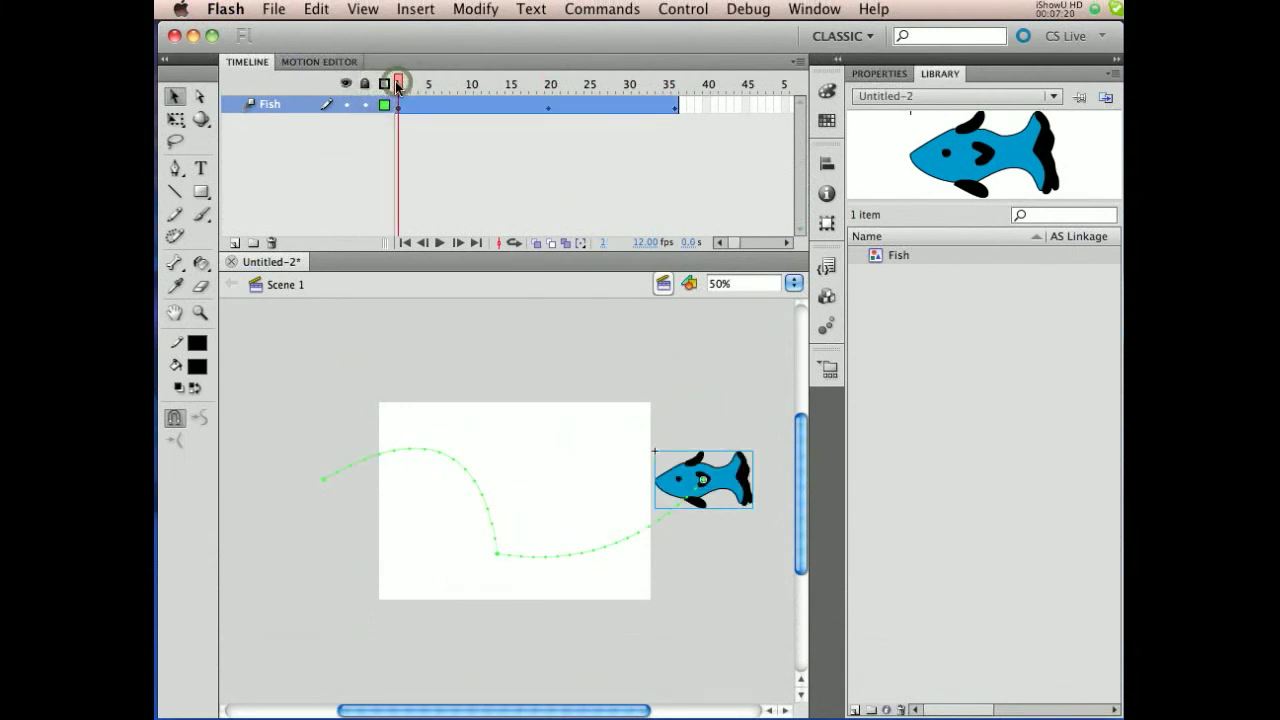
mouse_move(397, 85)
left_mouse_down()
mouse_move(694, 121)
mouse_move(380, 97)
left_mouse_up()
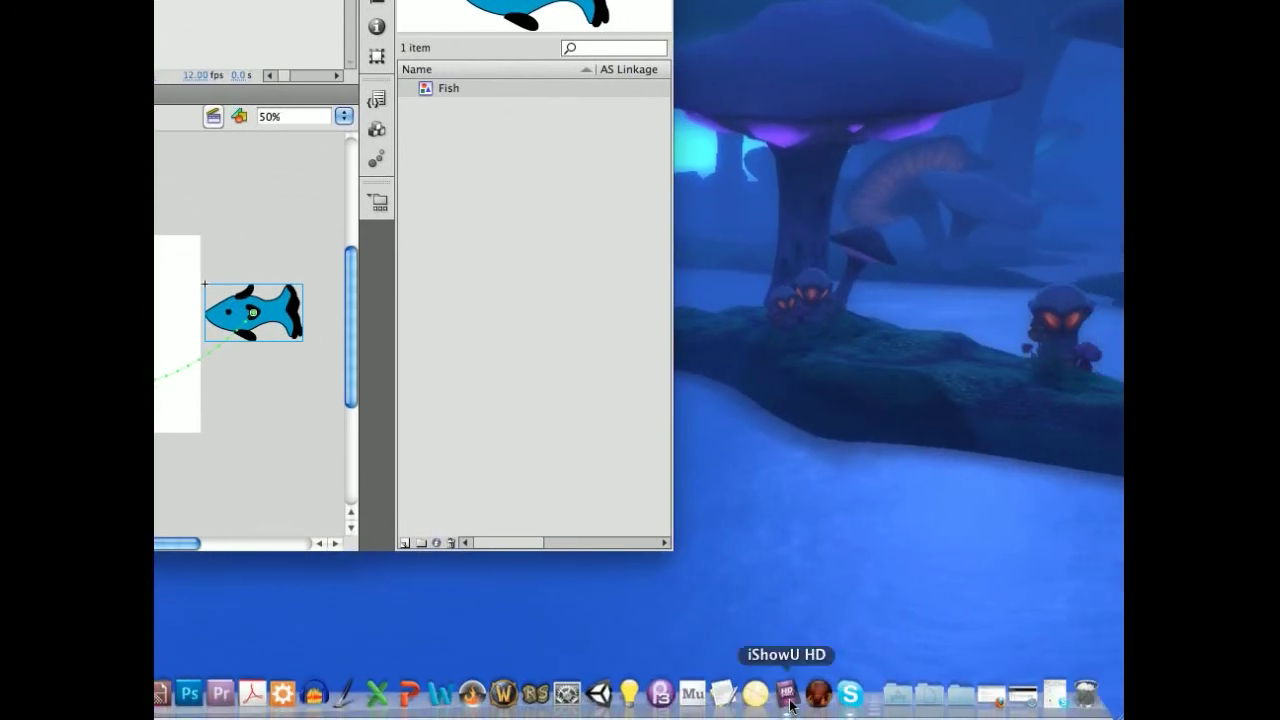
left_click(787, 693)
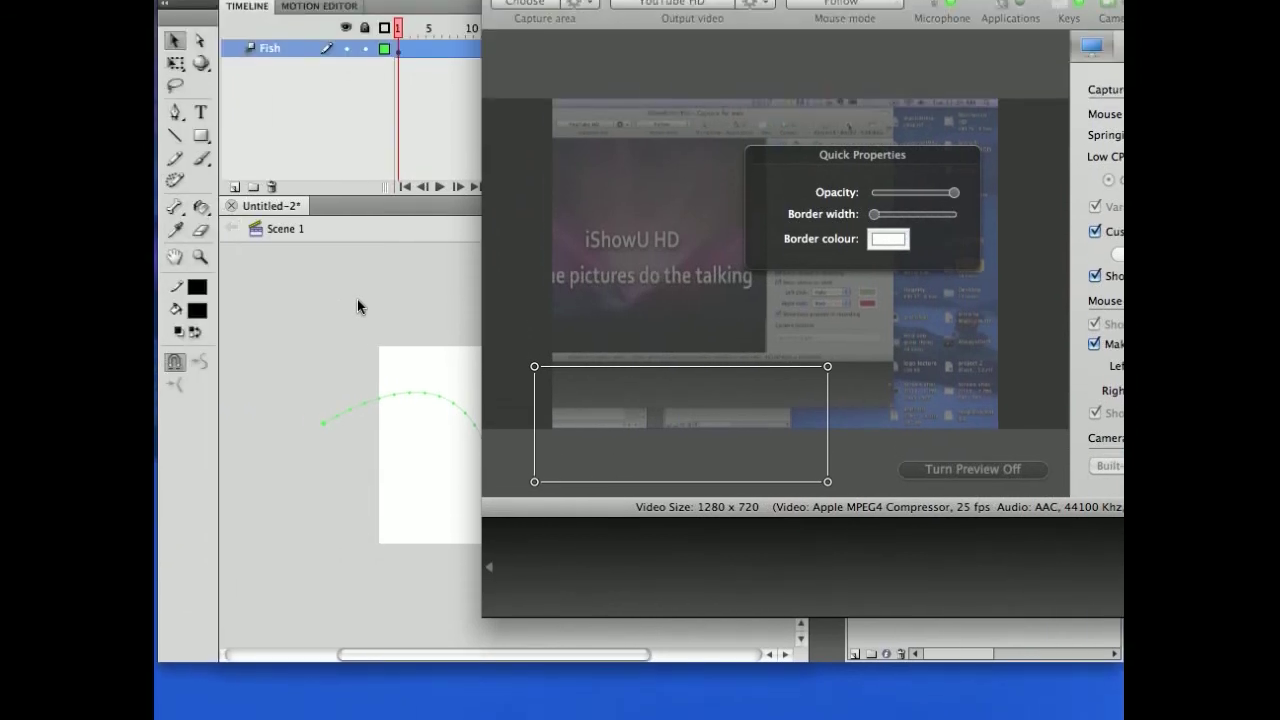
left_click(360, 343)
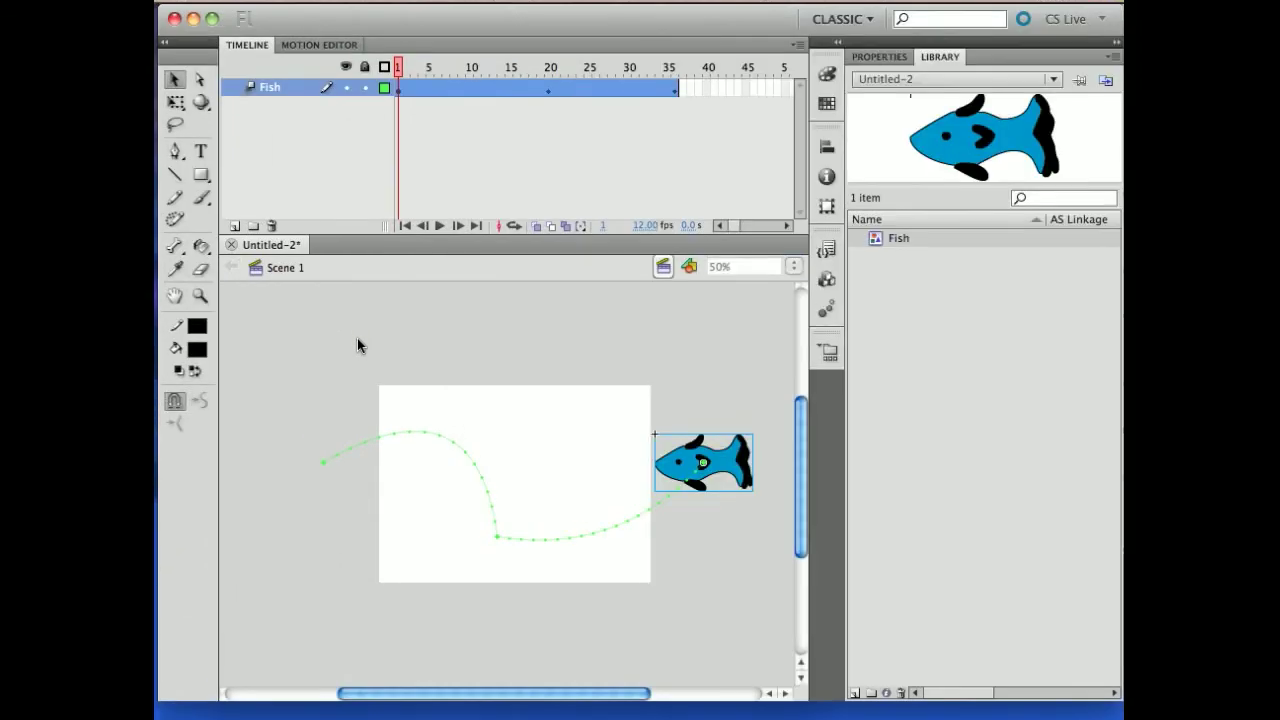